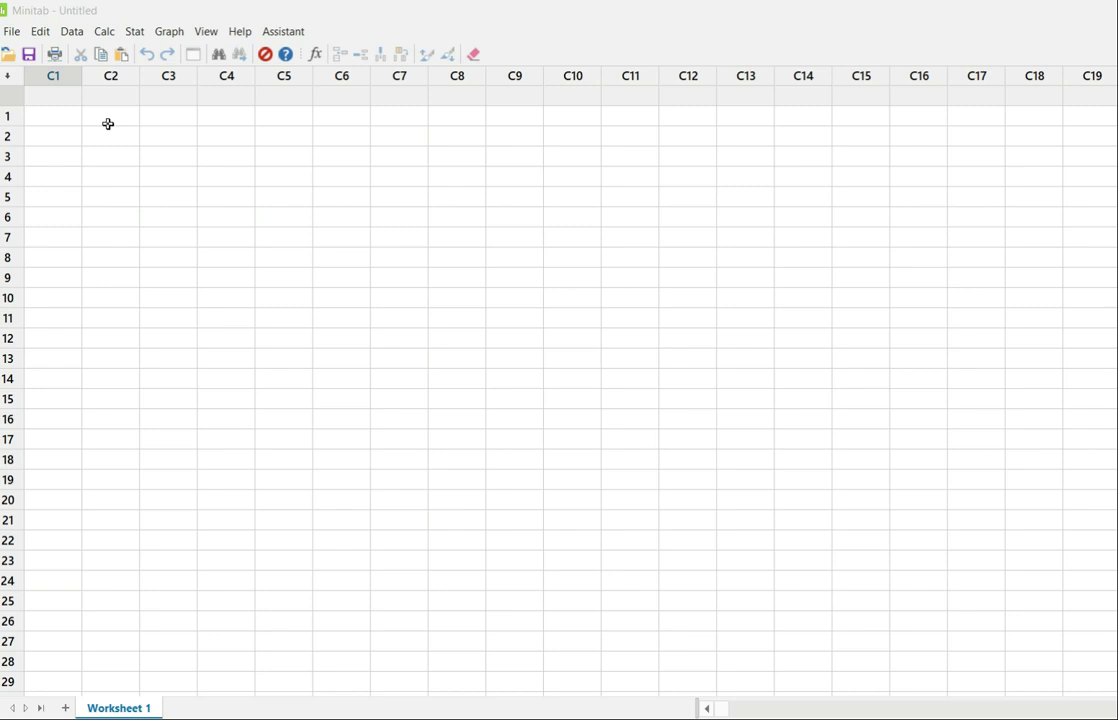
# Name the first column PLOS.
pyautogui.click(53, 99)
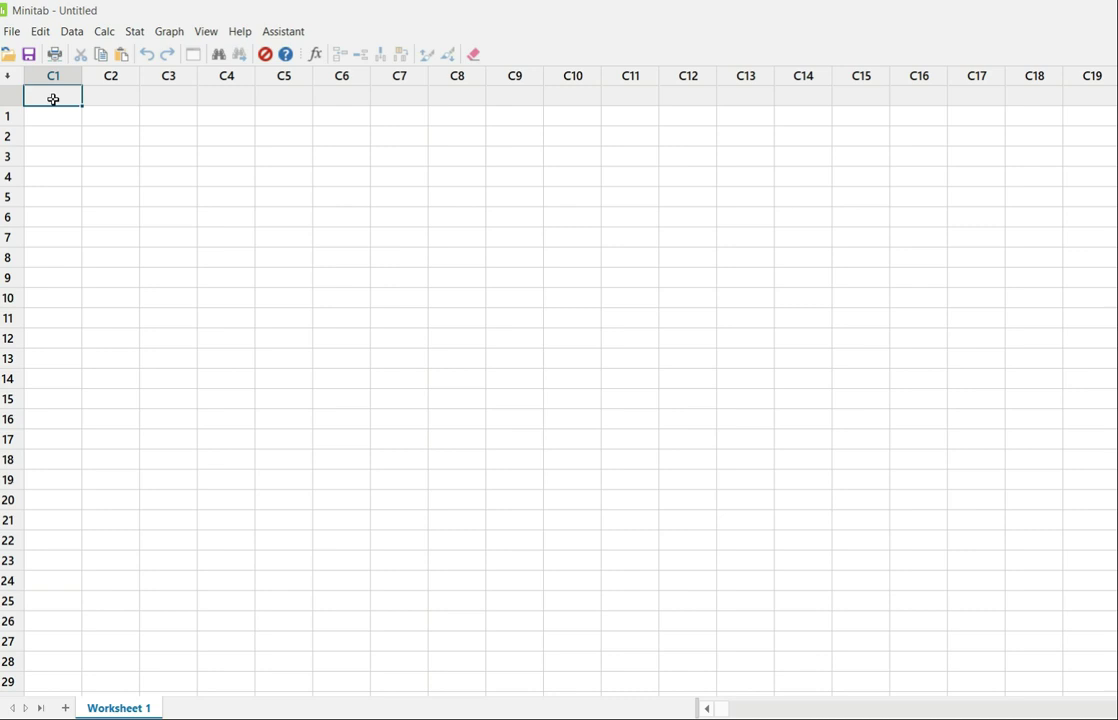
pyautogui.write('plos')
pyautogui.press('BackSpace')
pyautogui.press('BackSpace')
pyautogui.press('BackSpace')
pyautogui.write('PLO')
pyautogui.press('BackSpace')
pyautogui.press('BackSpace')
pyautogui.press('BackSpace')
pyautogui.press('BackSpace')
pyautogui.write('PLOS')
# Enter the PLOS values 11, 9, 31, 21 and 17 in rows 1 to 5.
pyautogui.click(37, 119)
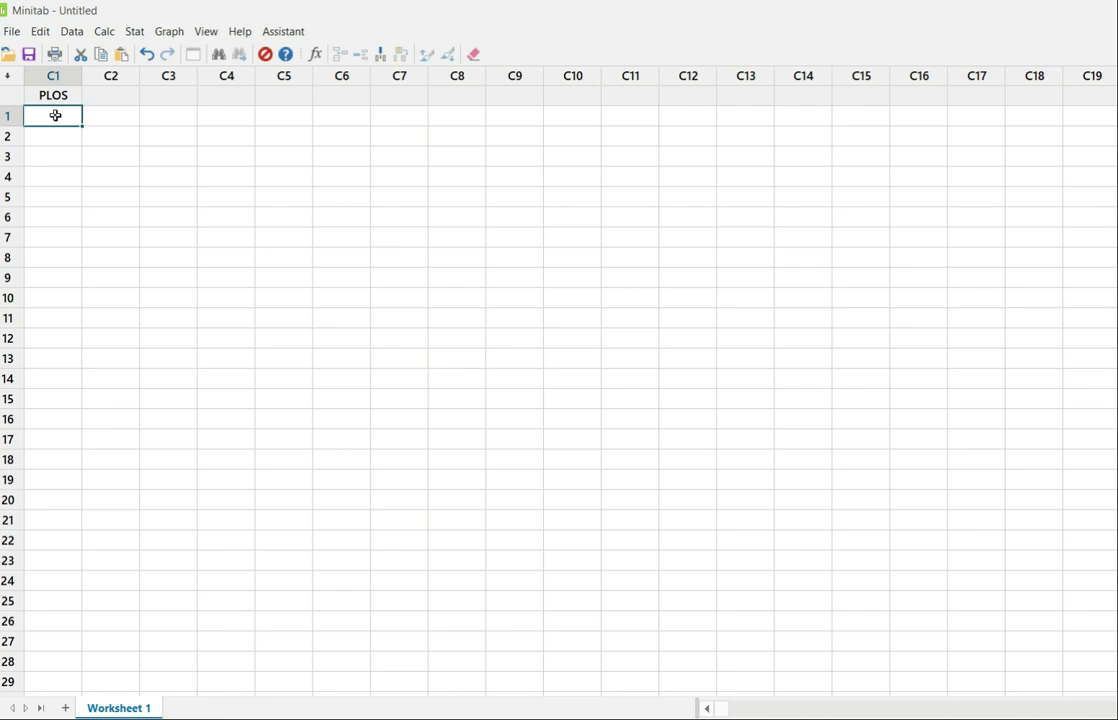
pyautogui.write('11')
pyautogui.press('Return')
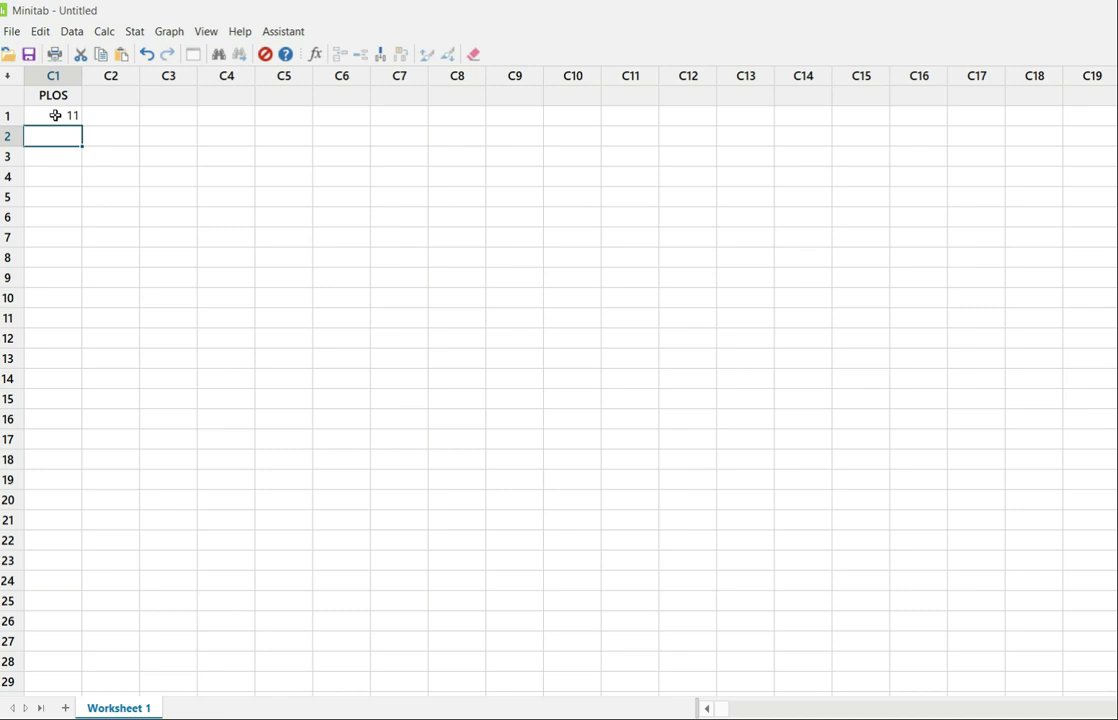
pyautogui.write('9')
pyautogui.press('Return')
pyautogui.write('31')
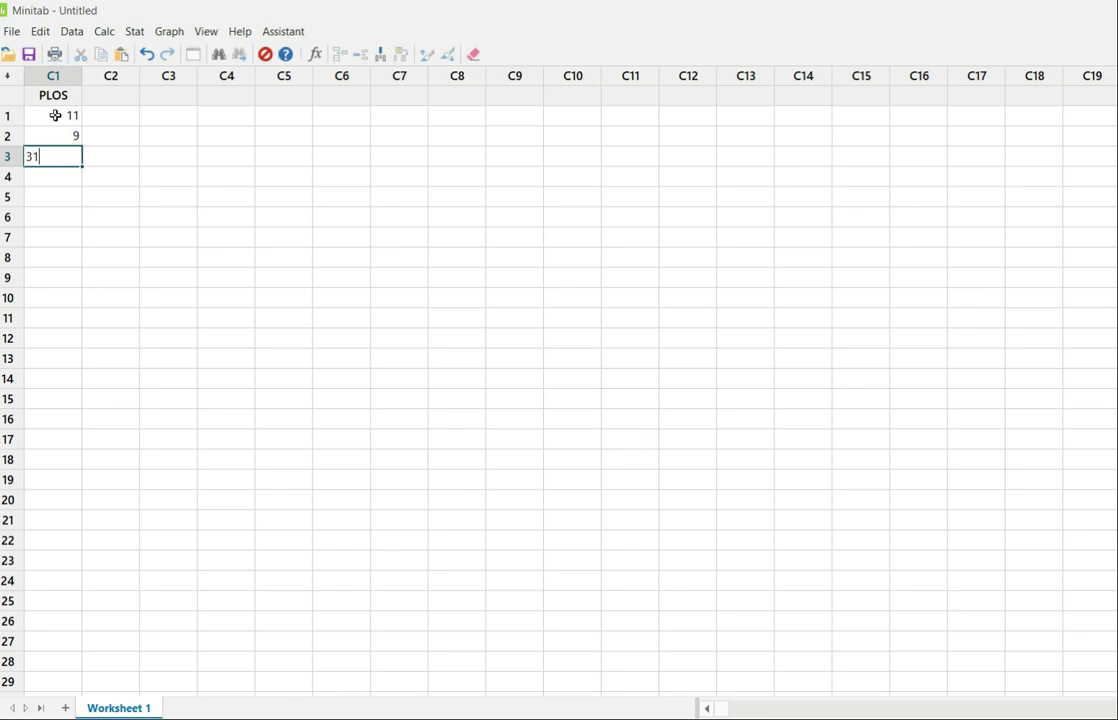
pyautogui.press('Return')
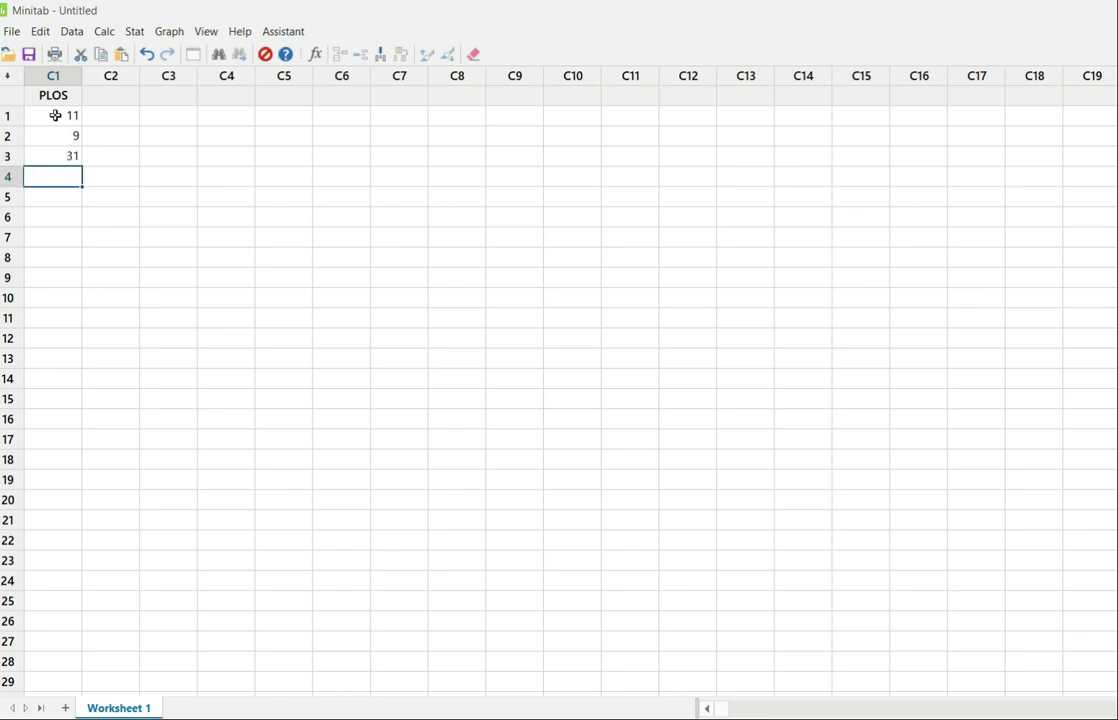
pyautogui.write('21')
pyautogui.press('Return')
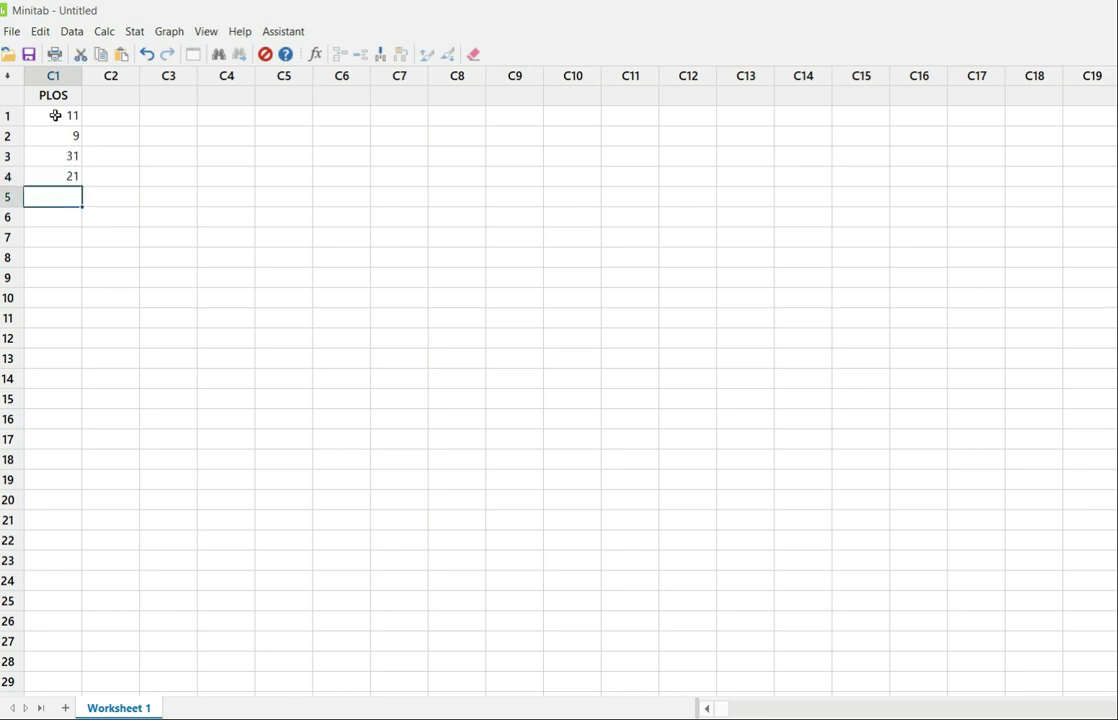
pyautogui.write('17')
pyautogui.press('Return')
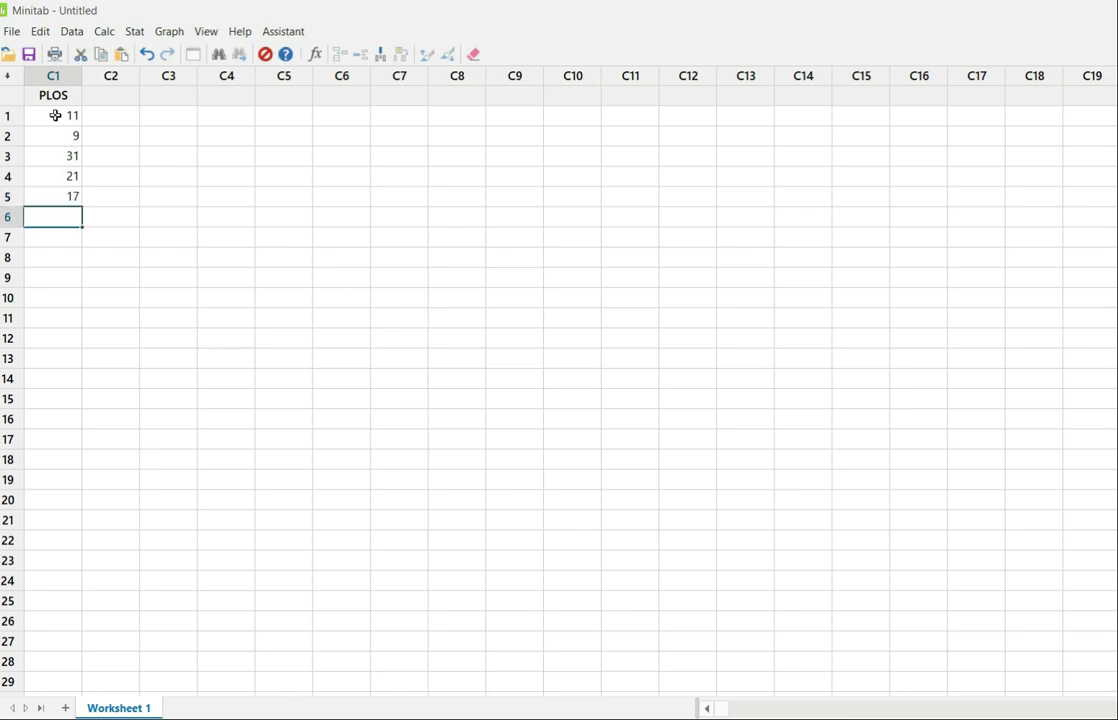
# Enter the PLOS values 11, 9, 28, 14 and 20 in rows 6 to 10.
pyautogui.write('11')
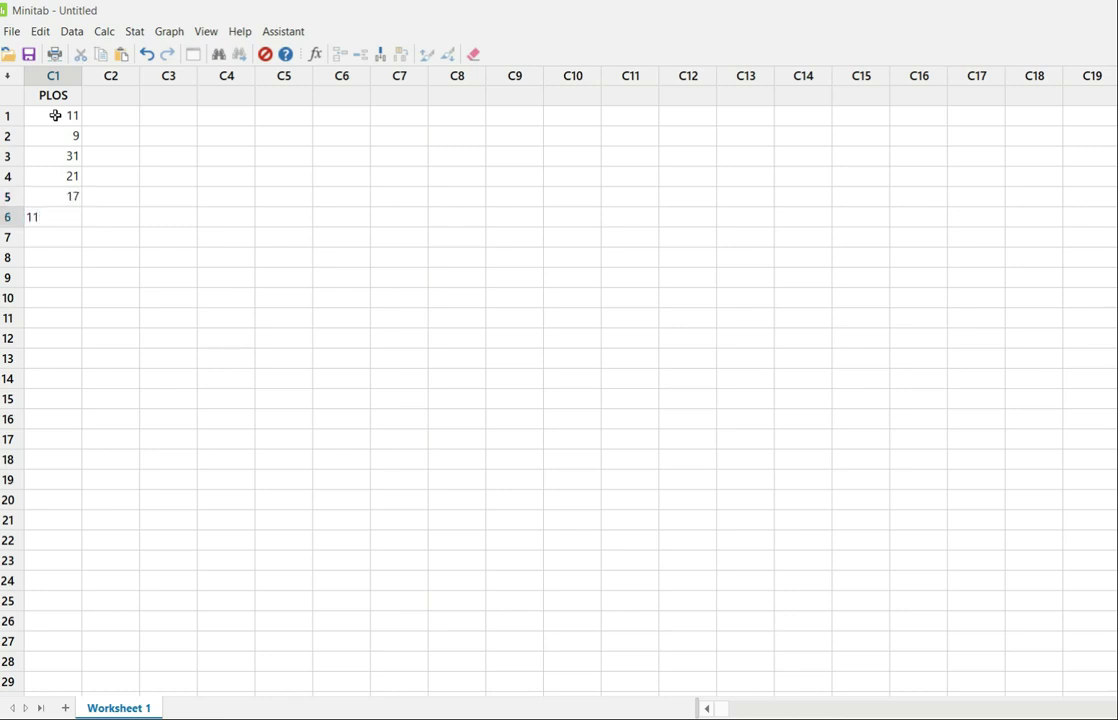
pyautogui.press('Return')
pyautogui.write('9')
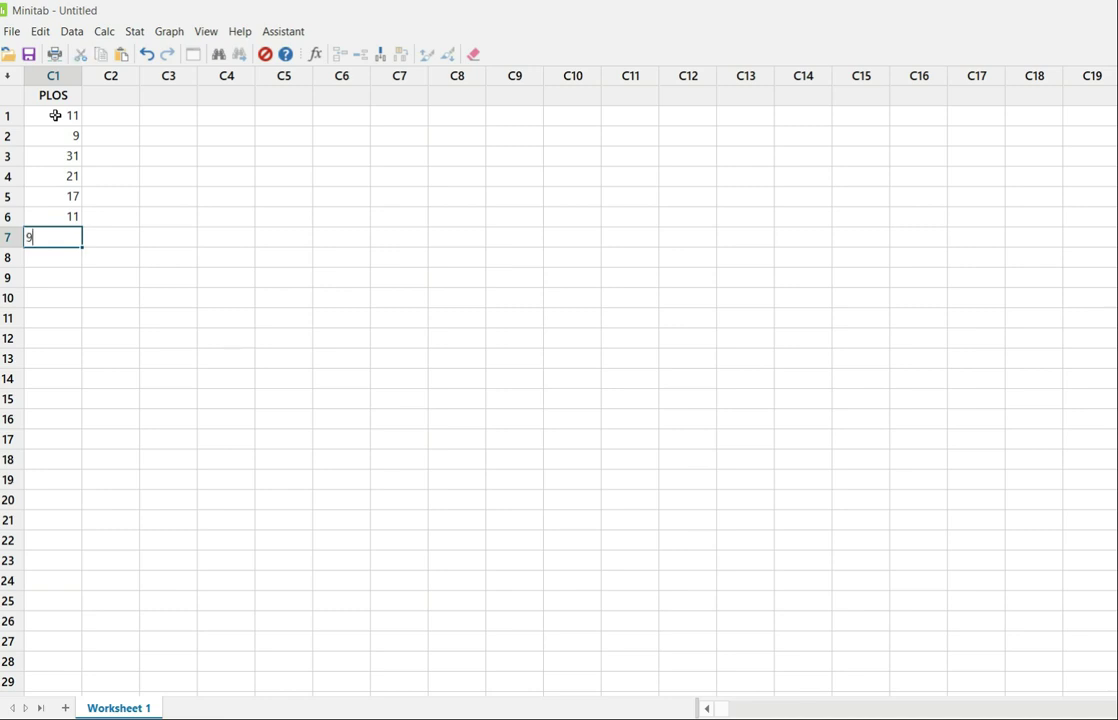
pyautogui.press('Return')
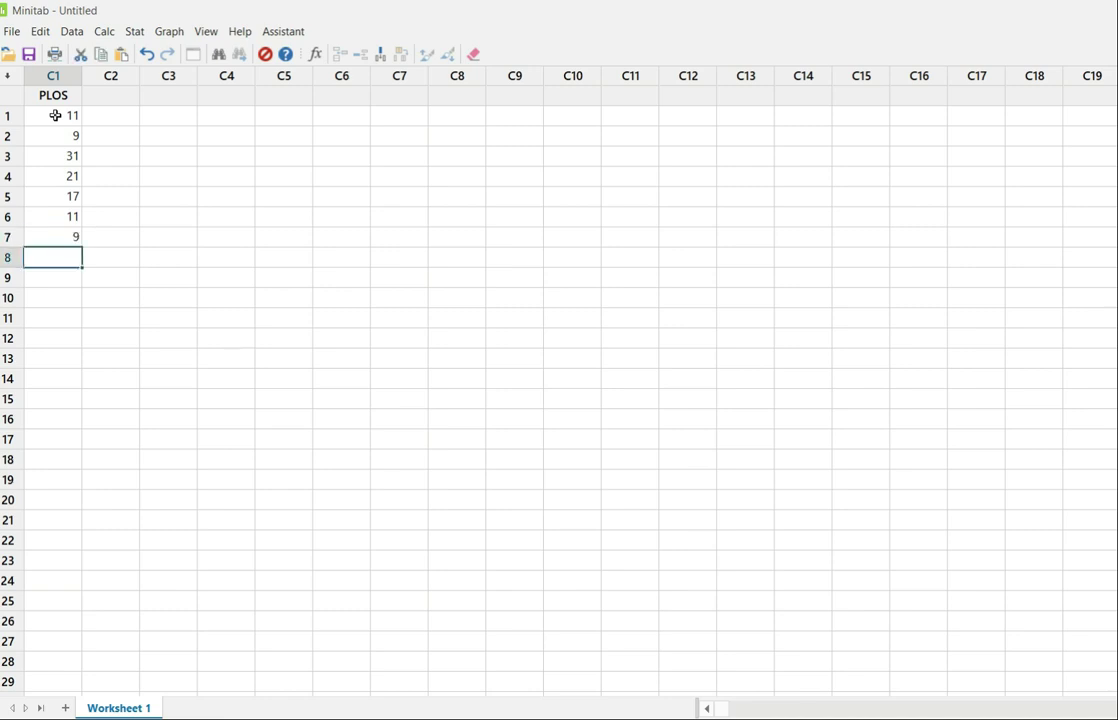
pyautogui.write('28')
pyautogui.press('Return')
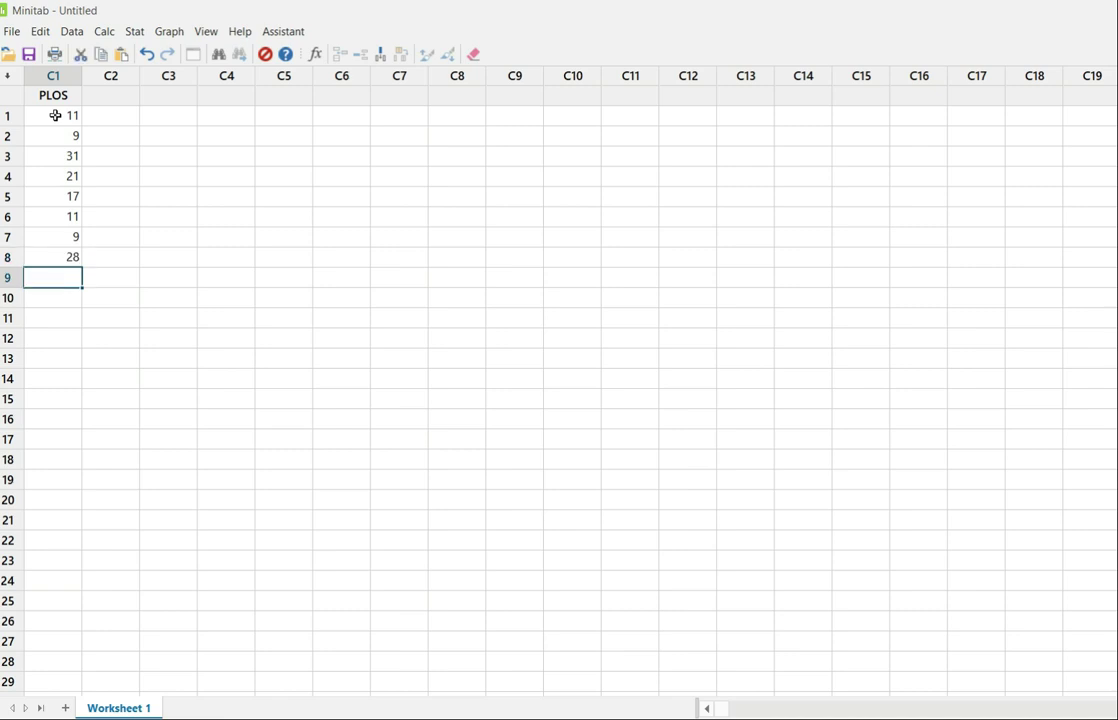
pyautogui.write('14')
pyautogui.press('Return')
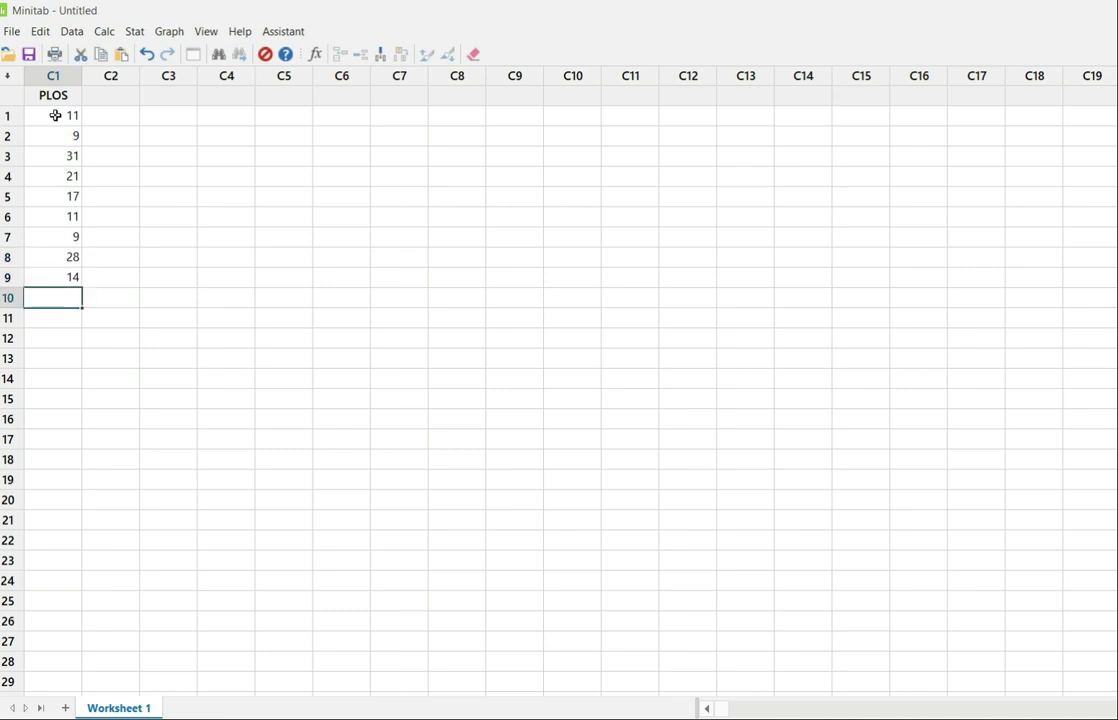
pyautogui.write('20')
pyautogui.press('Return')
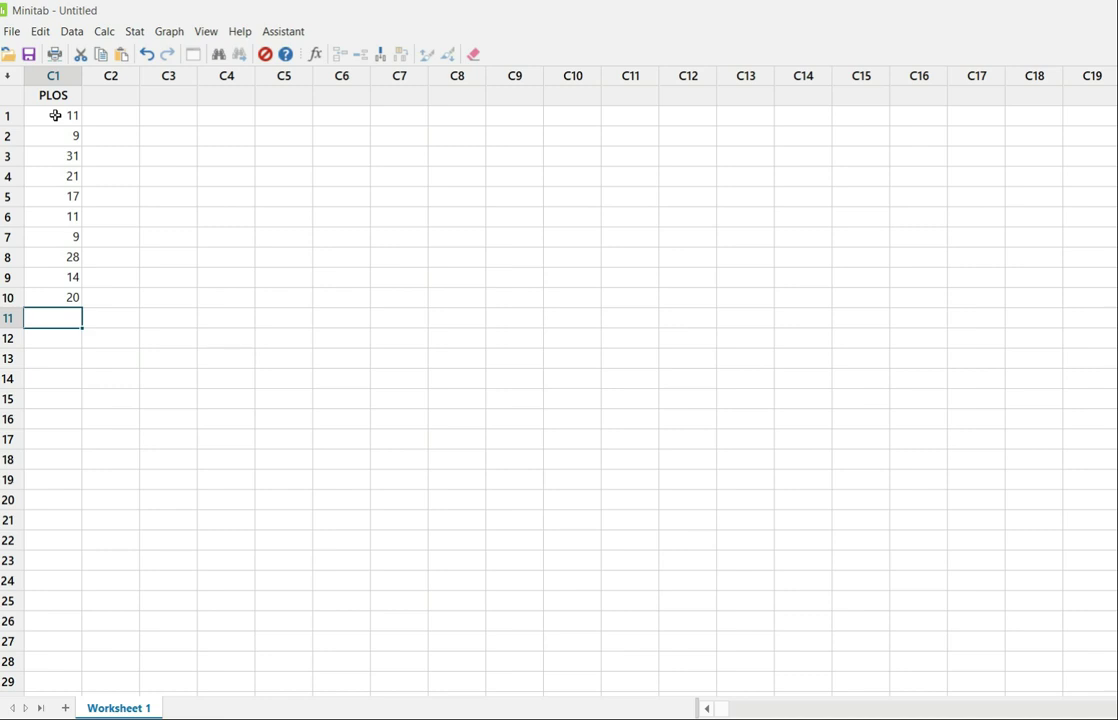
# Run a Normality Test on the PLOS column with the default Anderson-Darling test.
pyautogui.click(133, 33)
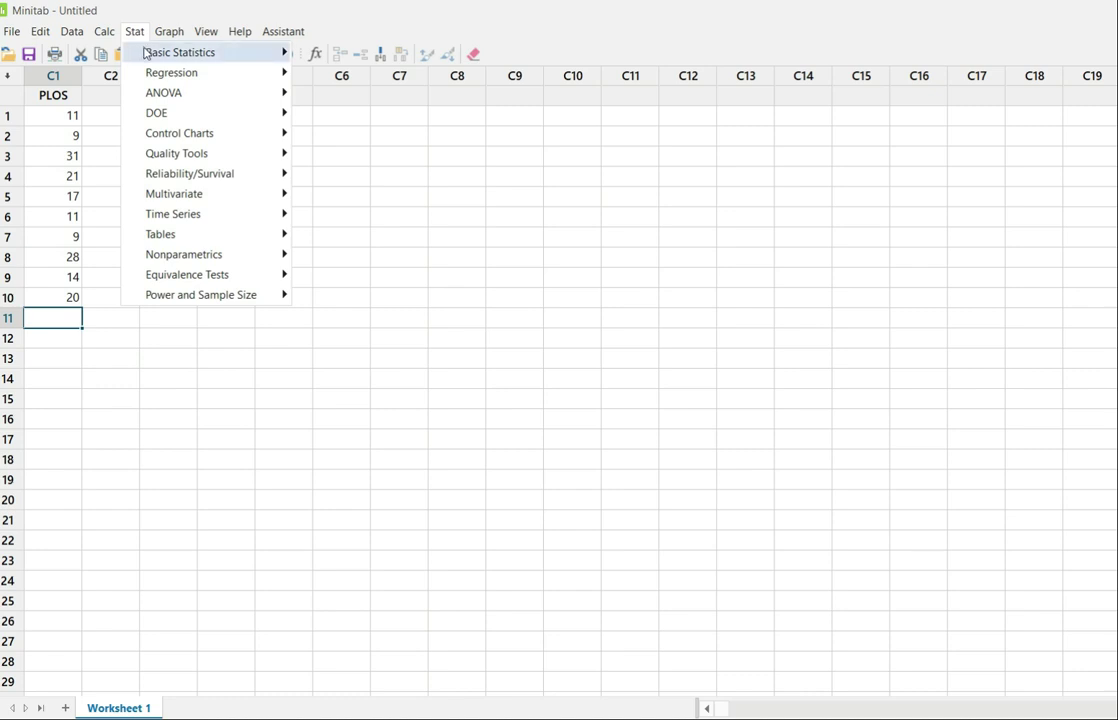
pyautogui.moveTo(146, 53)
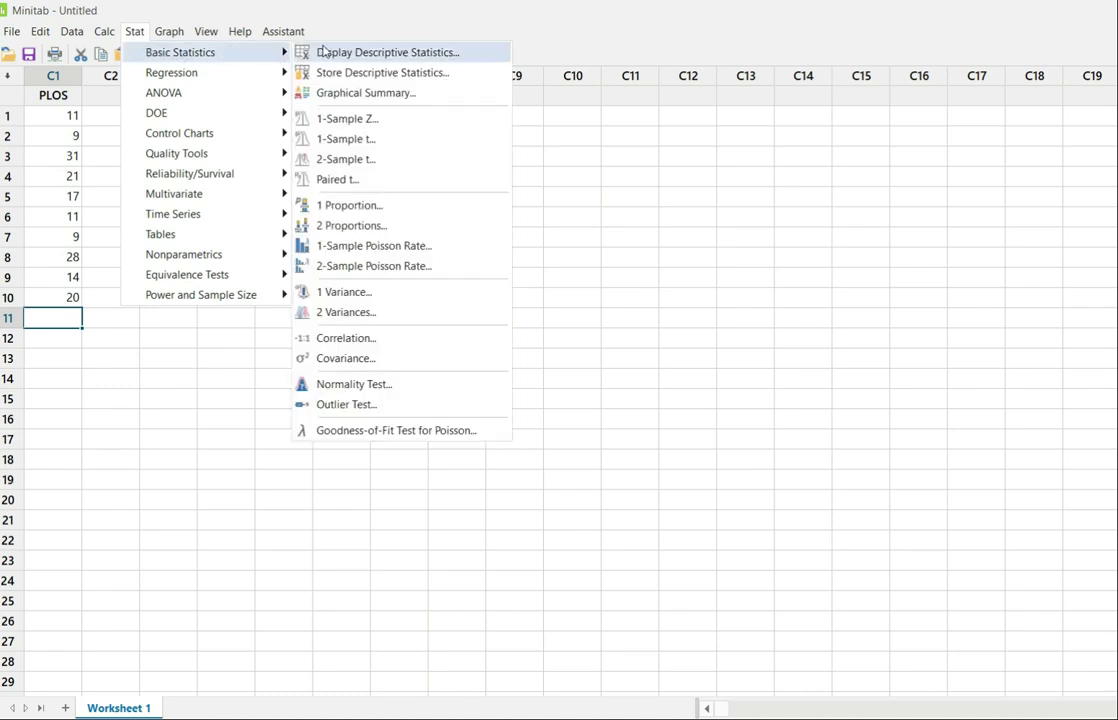
pyautogui.click(376, 393)
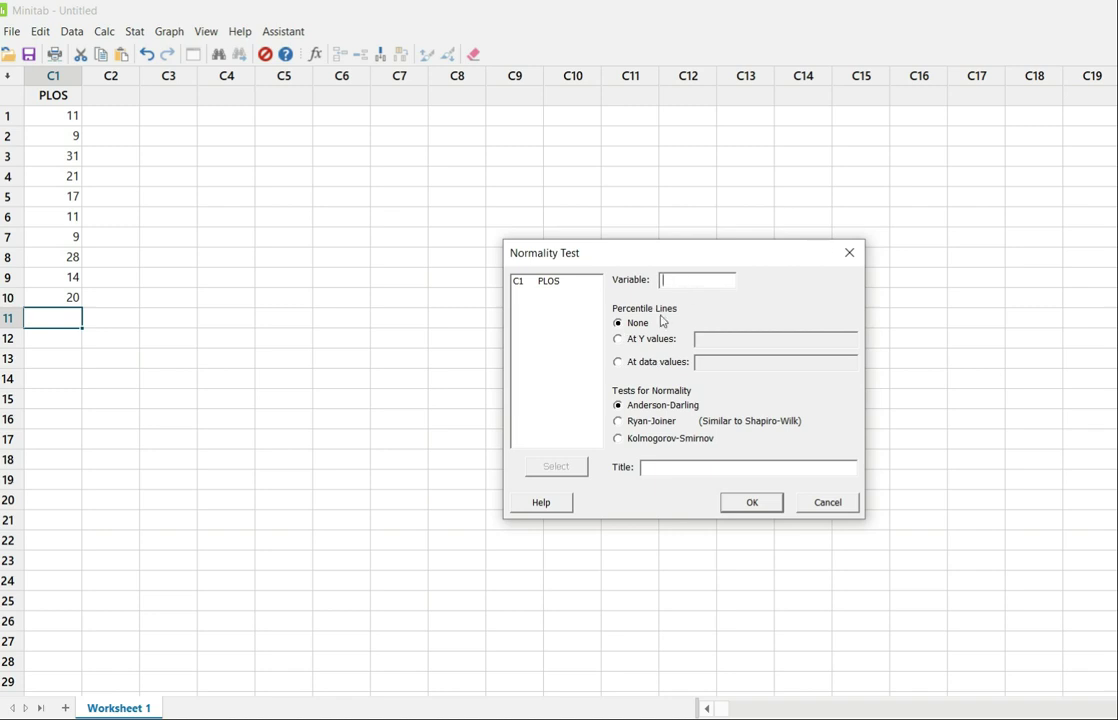
pyautogui.click(549, 283)
pyautogui.click(560, 468)
pyautogui.click(754, 503)
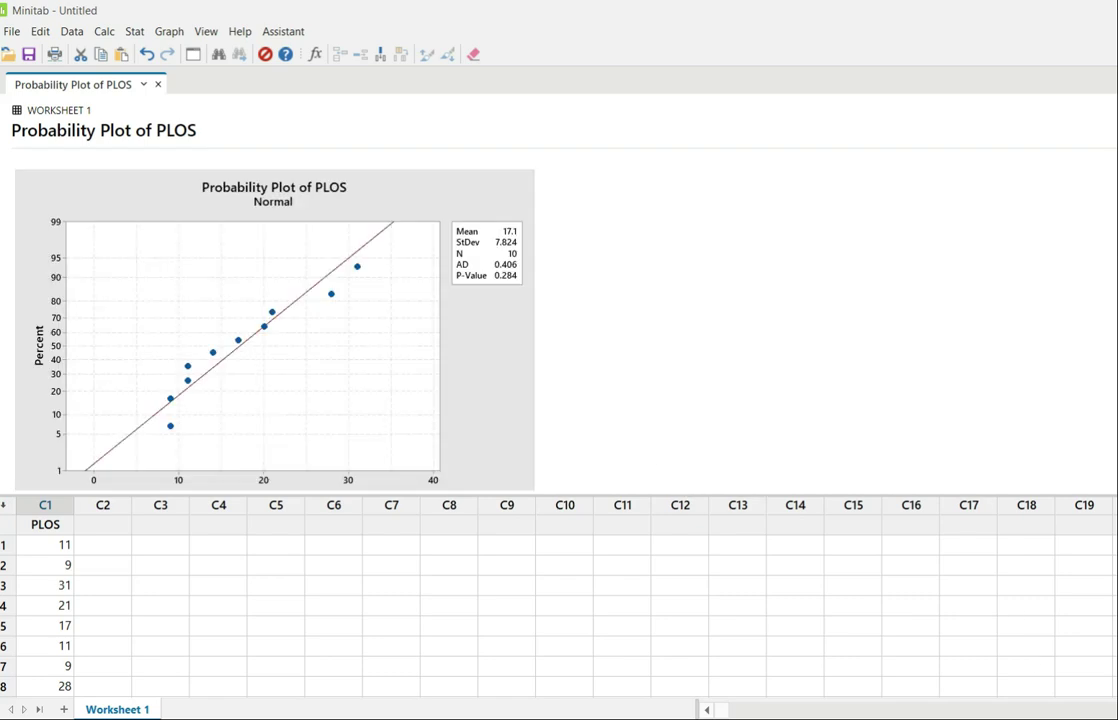
# Open Display Descriptive Statistics and select PLOS as the variable.
pyautogui.click(1114, 718)
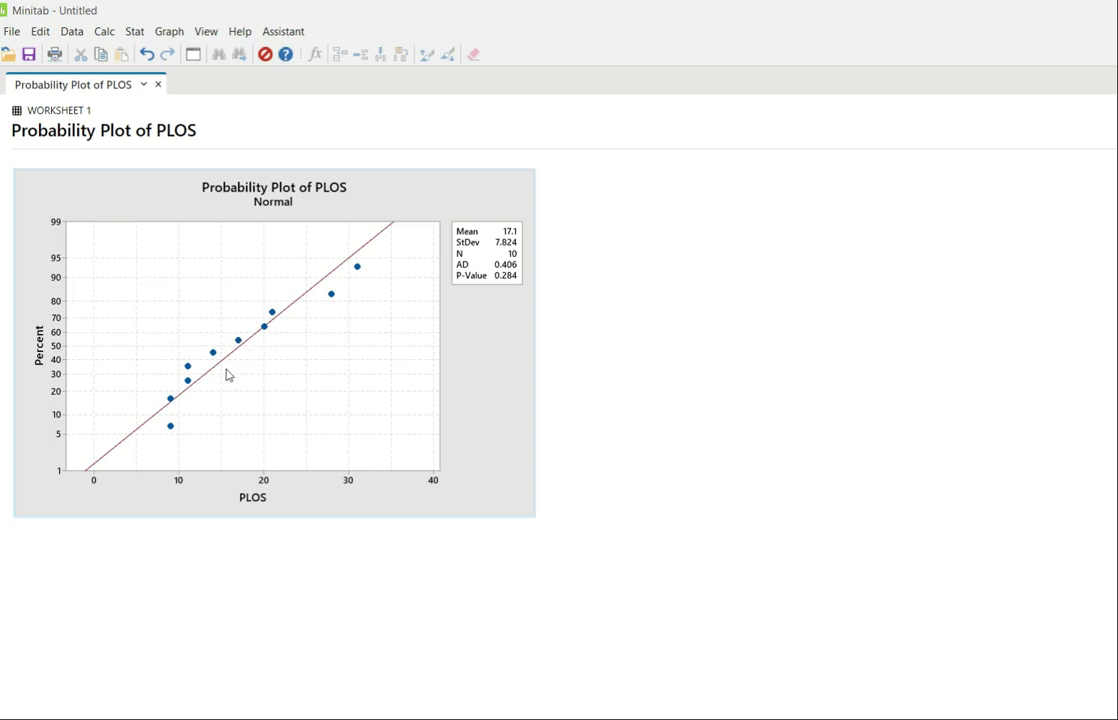
pyautogui.moveTo(172, 429)
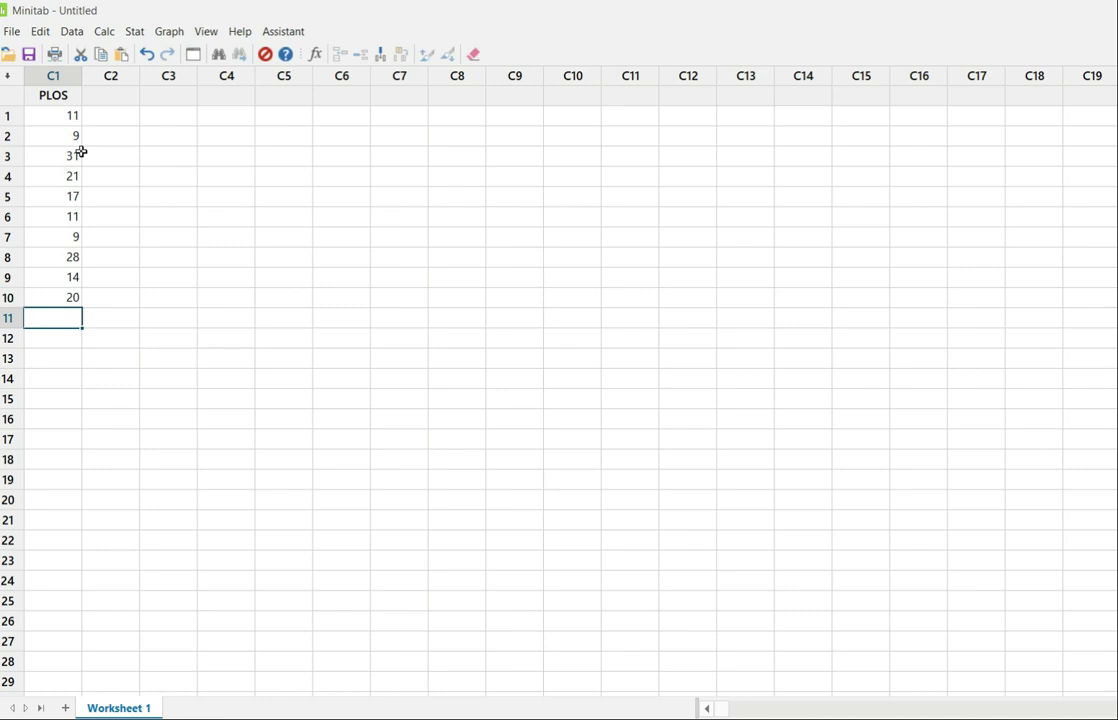
pyautogui.click(133, 32)
pyautogui.moveTo(138, 54)
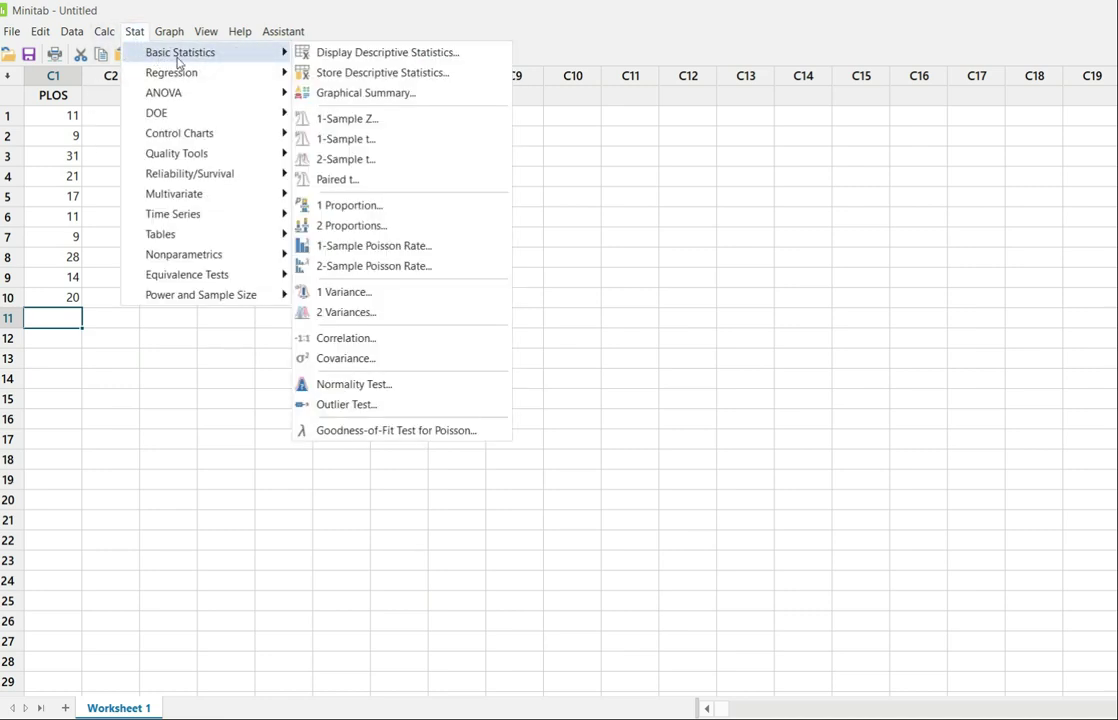
pyautogui.click(343, 57)
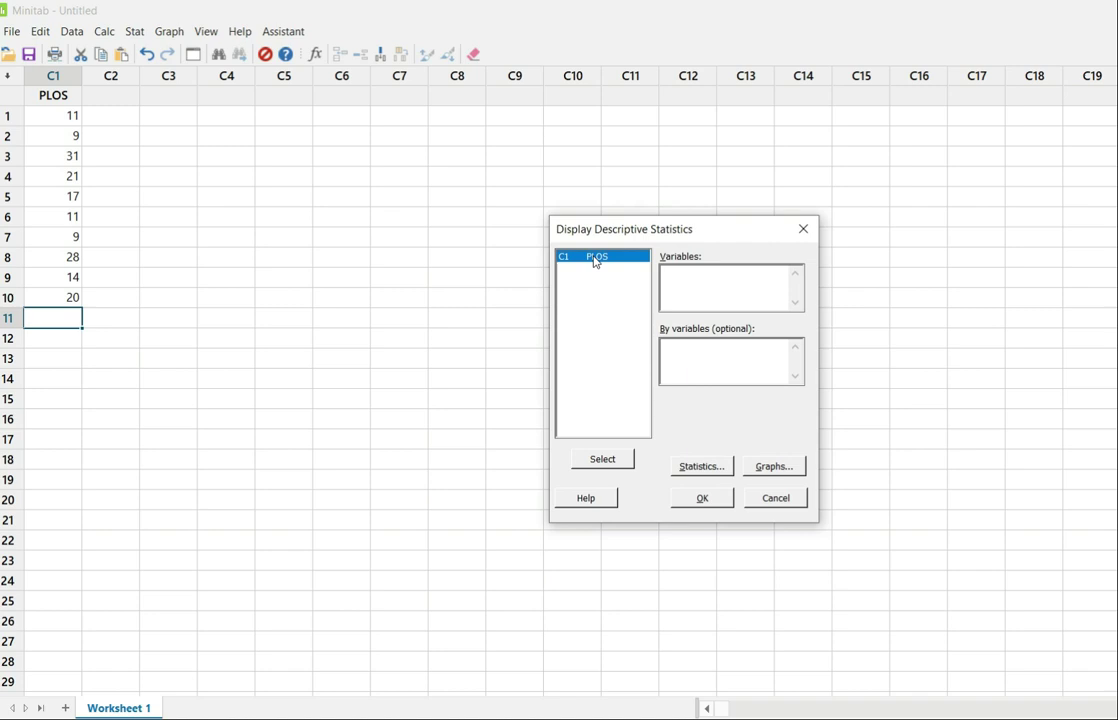
pyautogui.click(608, 462)
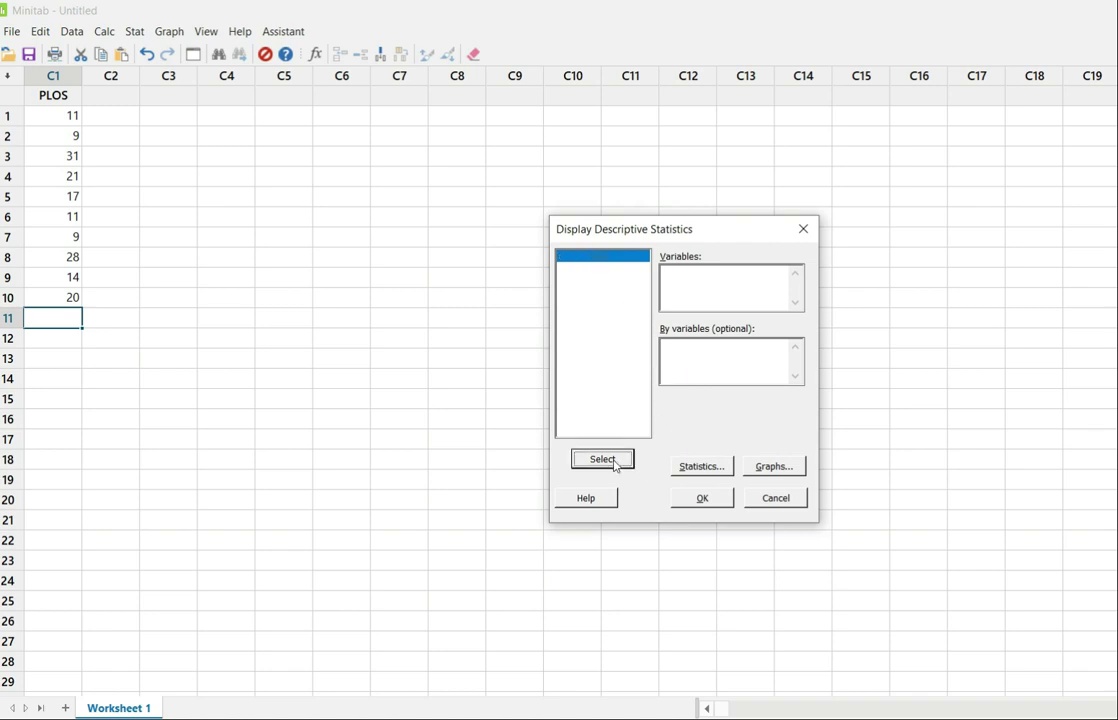
# Limit the reported statistics to Mean and Standard deviation only, then display the descriptive statistics for PLOS.
pyautogui.click(702, 467)
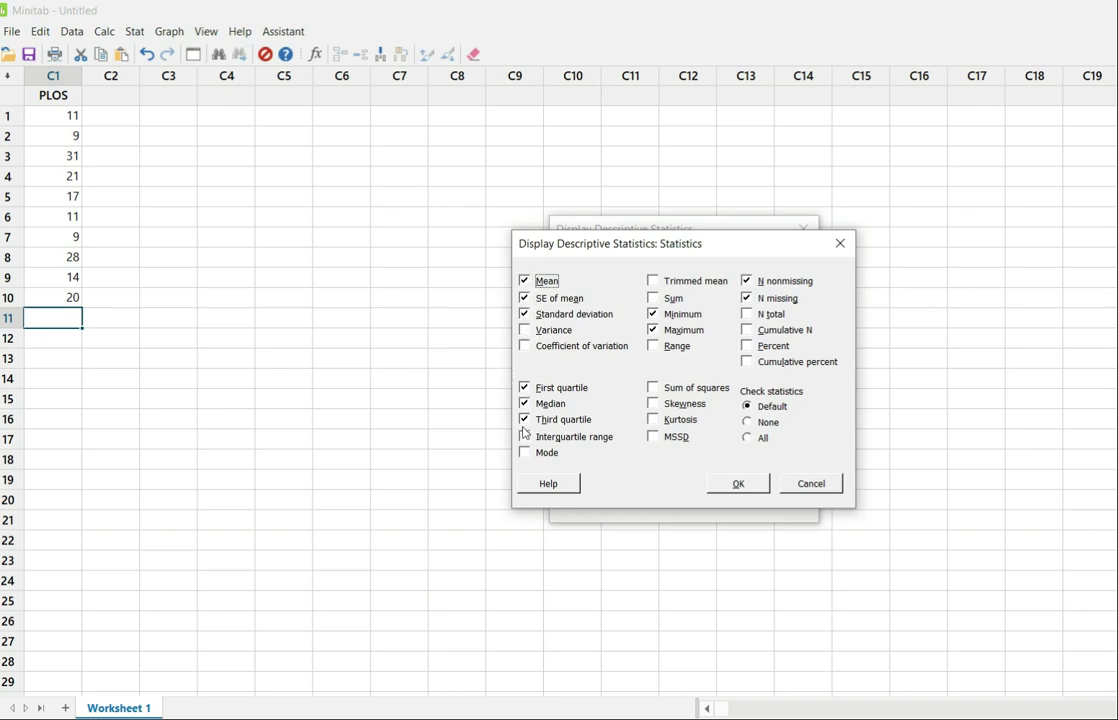
pyautogui.click(526, 299)
pyautogui.click(525, 314)
pyautogui.click(524, 403)
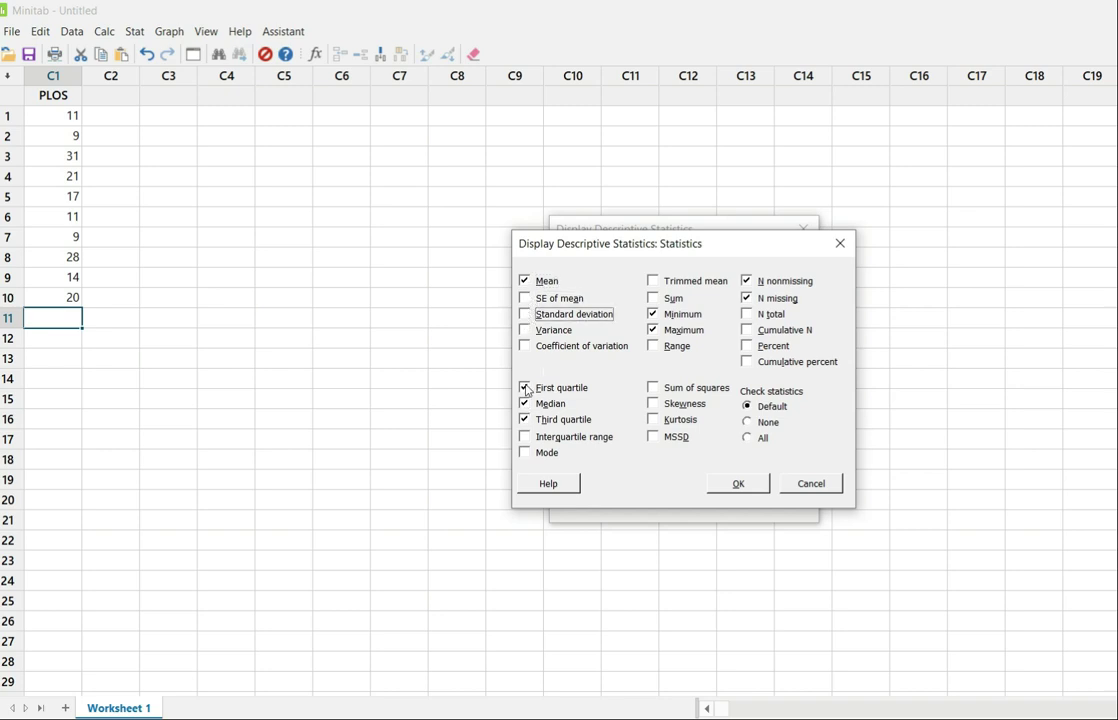
pyautogui.click(526, 388)
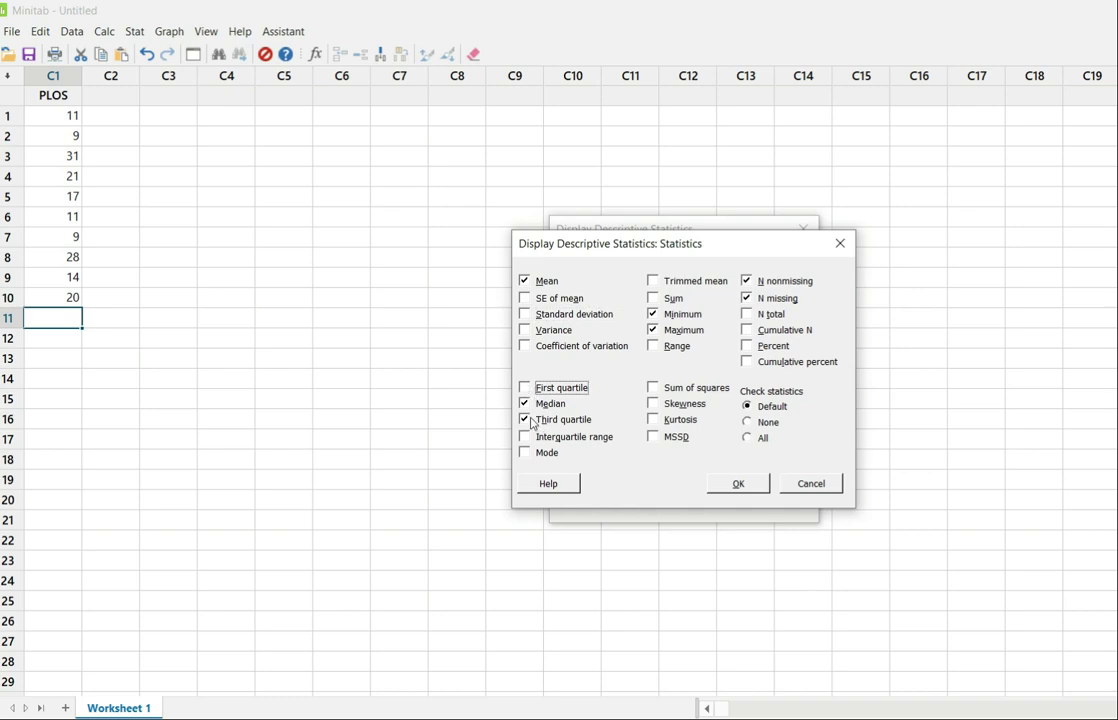
pyautogui.click(527, 404)
pyautogui.click(526, 420)
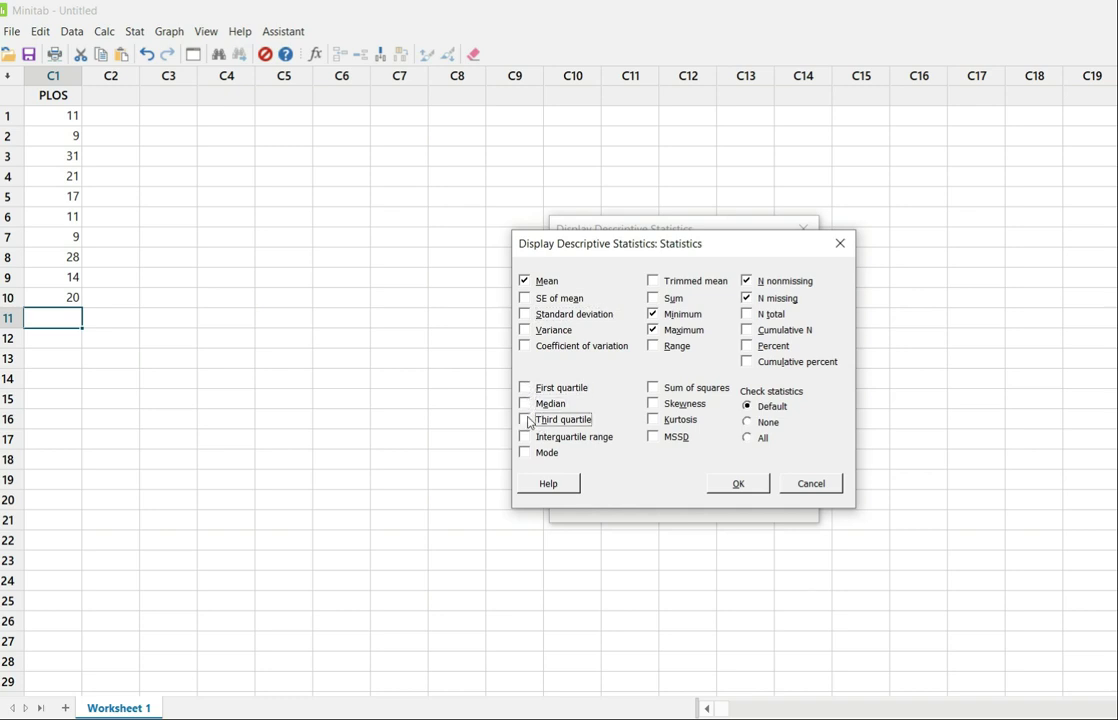
pyautogui.click(525, 314)
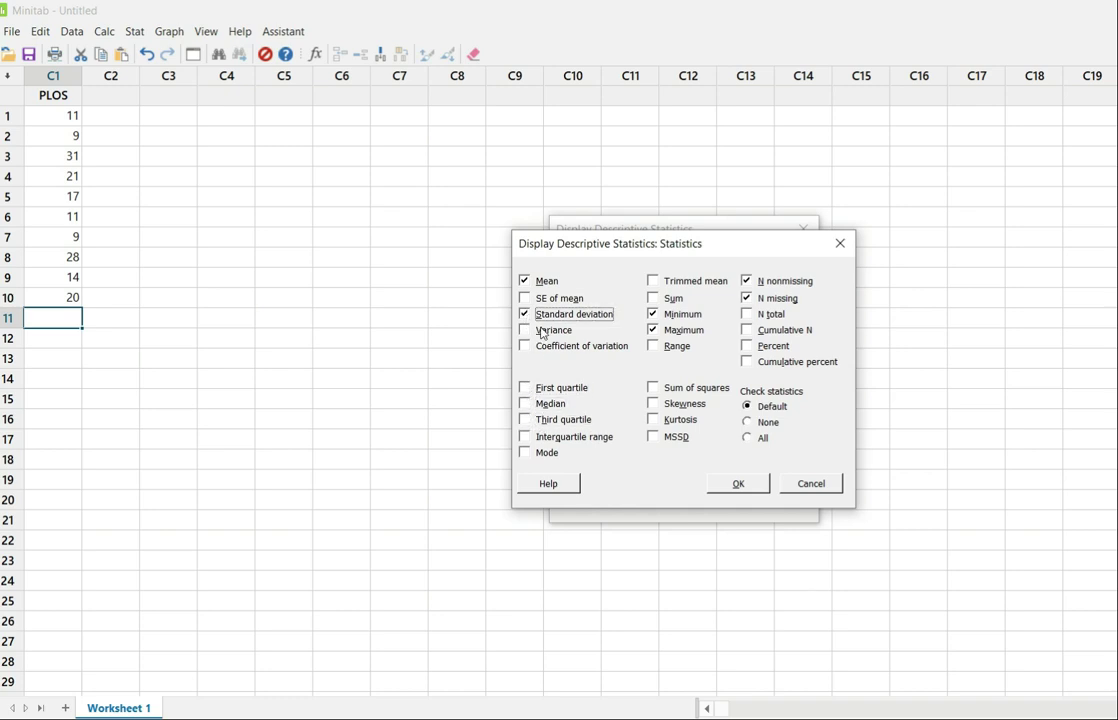
pyautogui.click(653, 314)
pyautogui.click(653, 330)
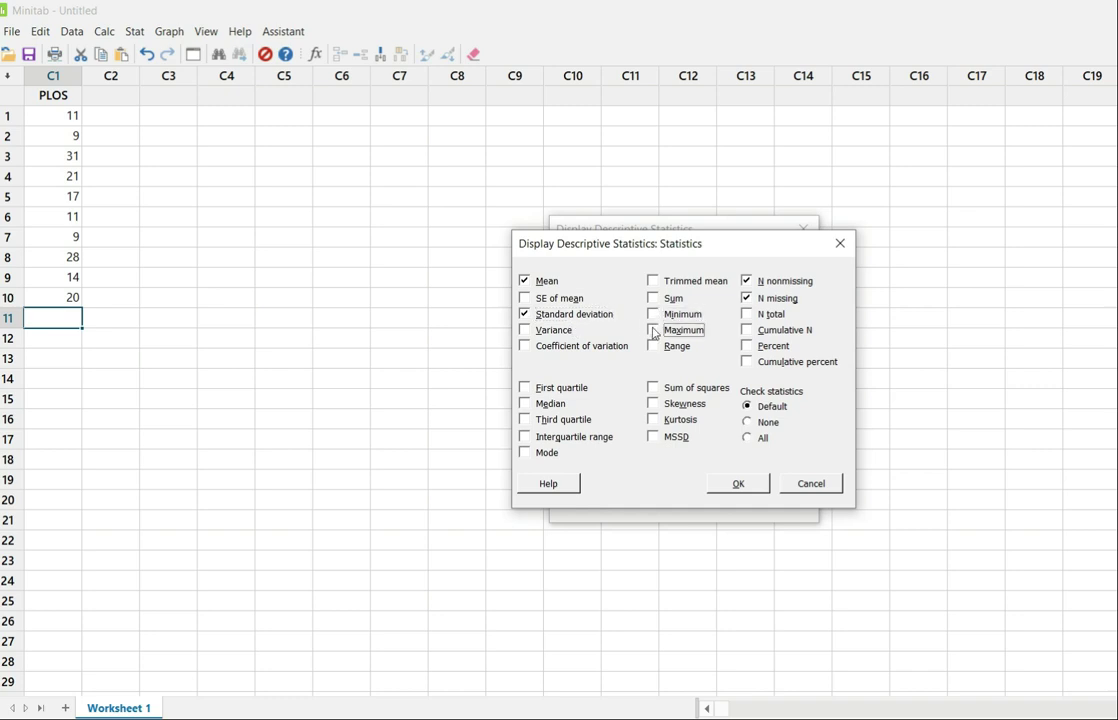
pyautogui.click(749, 282)
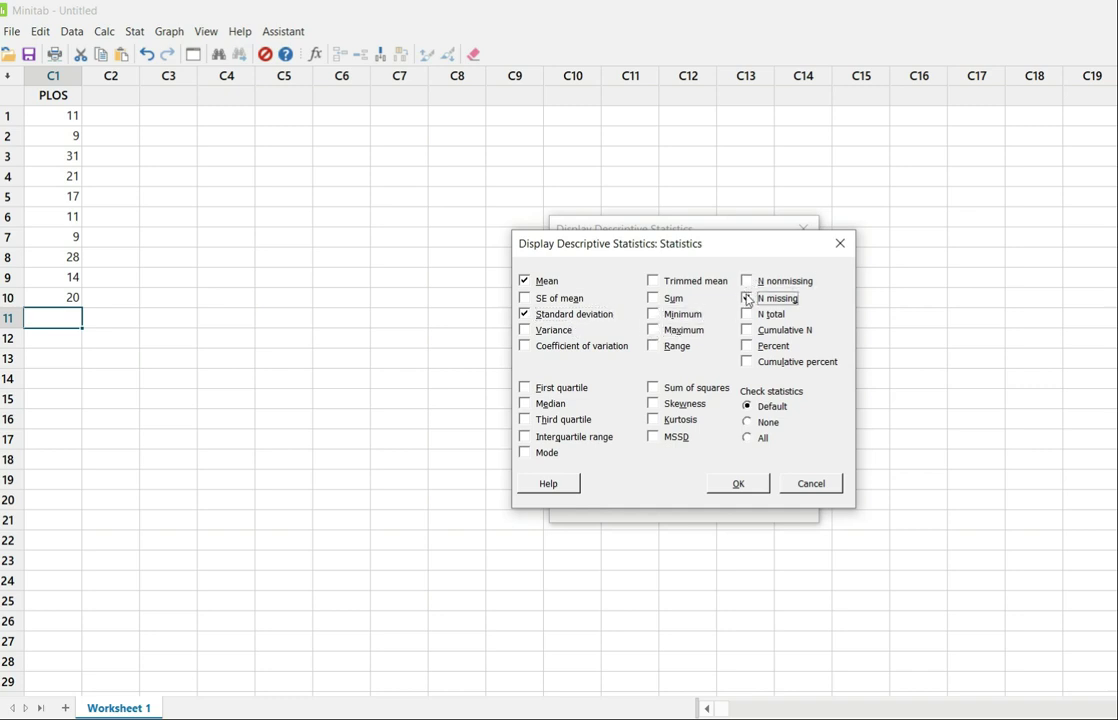
pyautogui.click(746, 298)
pyautogui.click(739, 486)
pyautogui.click(721, 501)
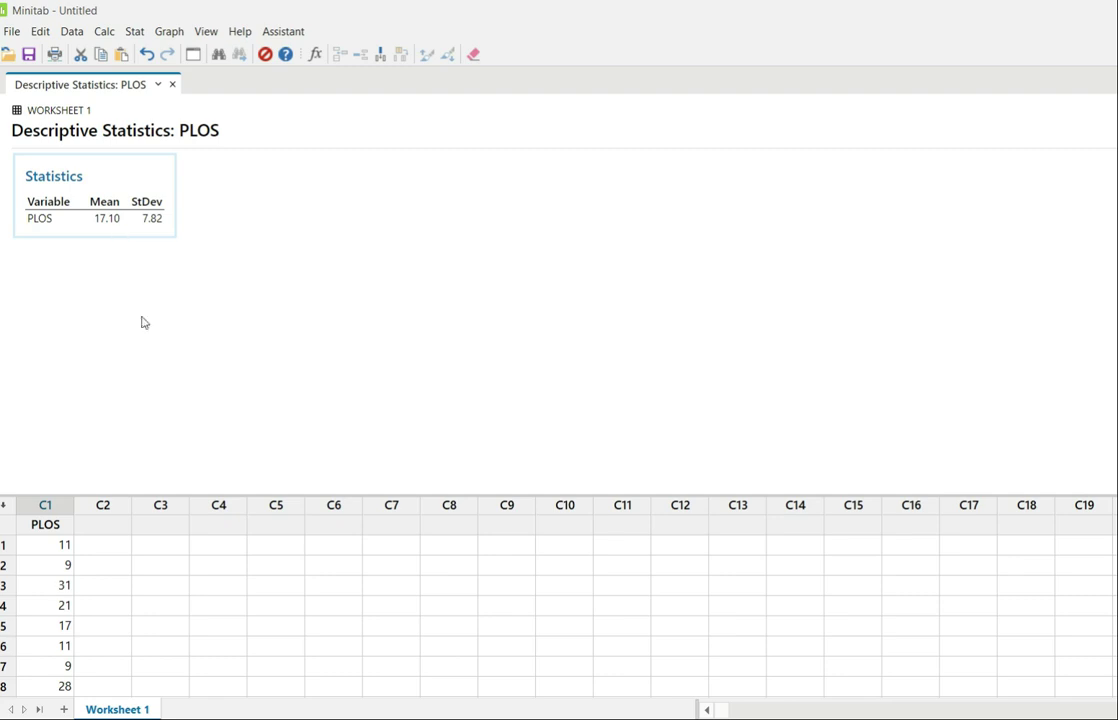
# Name the second column WEIGHT.
pyautogui.scroll(-2, 234, 630)
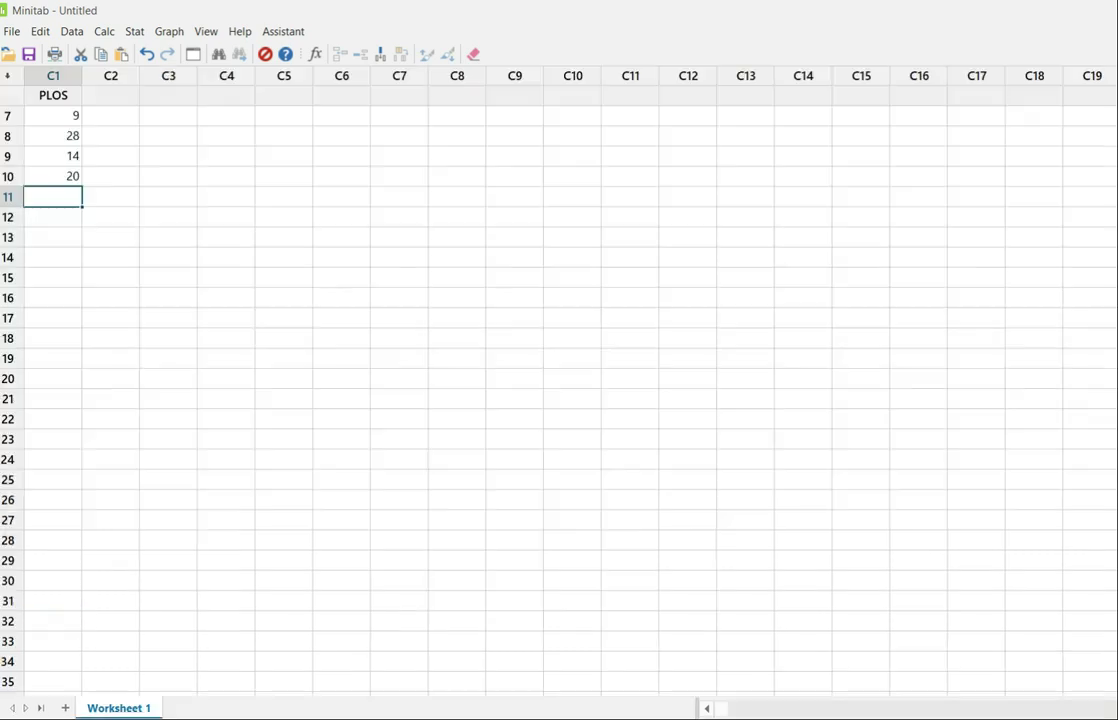
pyautogui.scroll(2, 139, 178)
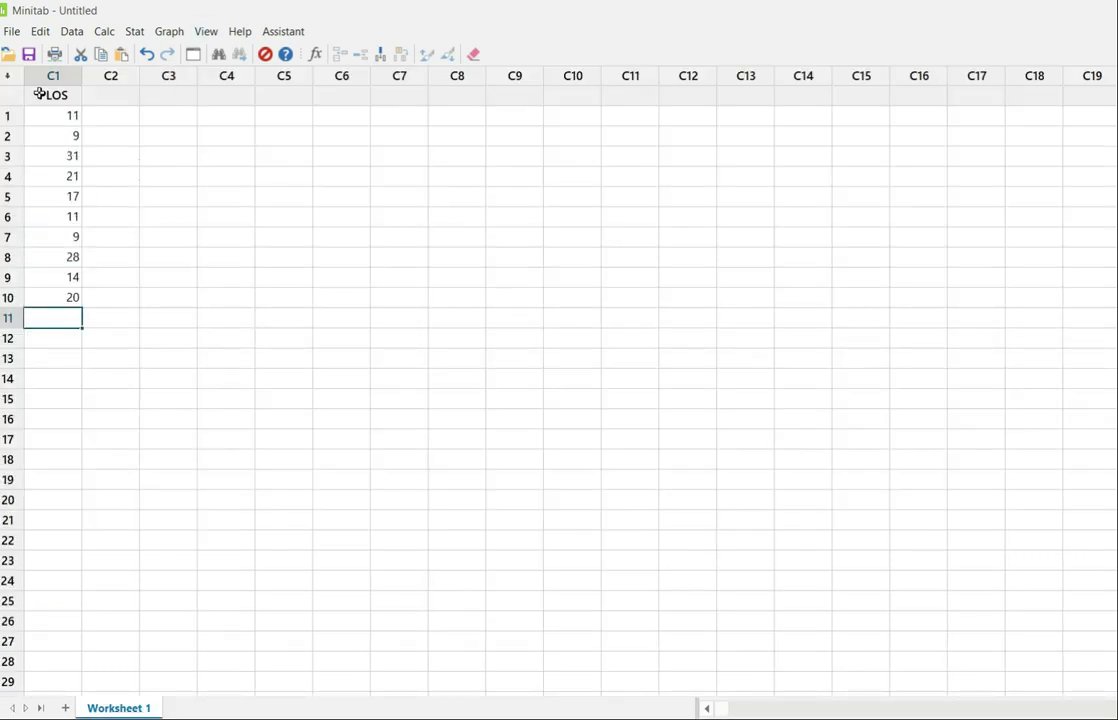
pyautogui.click(102, 97)
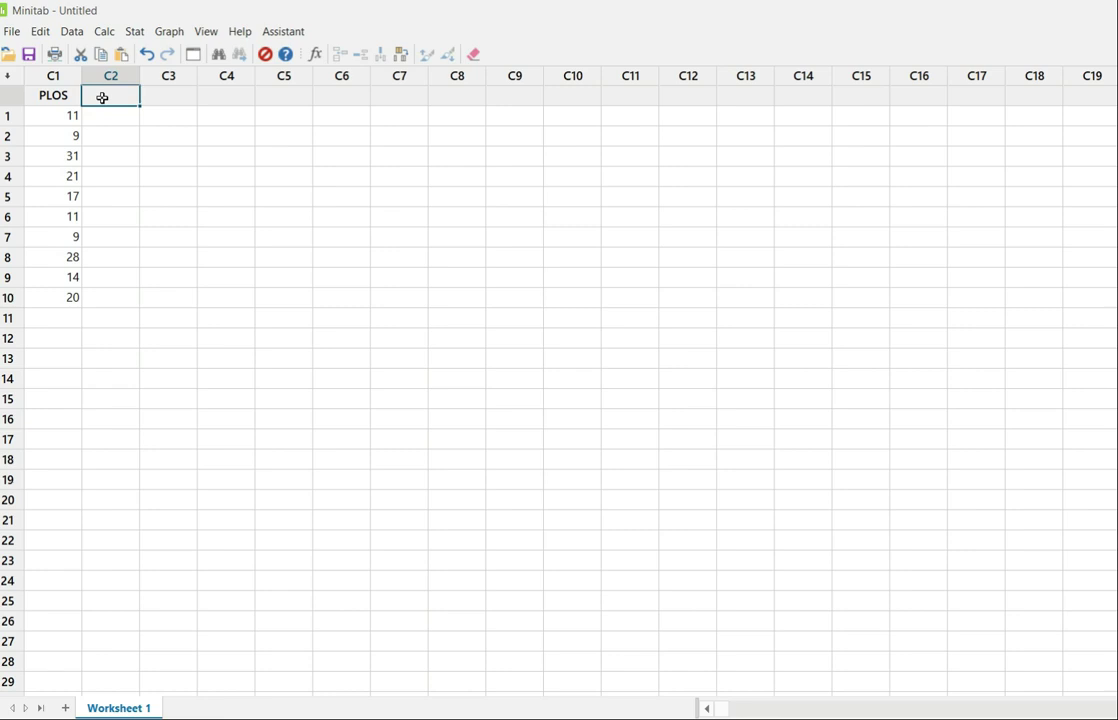
pyautogui.write('WEIGHT')
# Enter the WEIGHT values 12, 90, 21, 14 and 30 in rows 1 to 5.
pyautogui.click(100, 118)
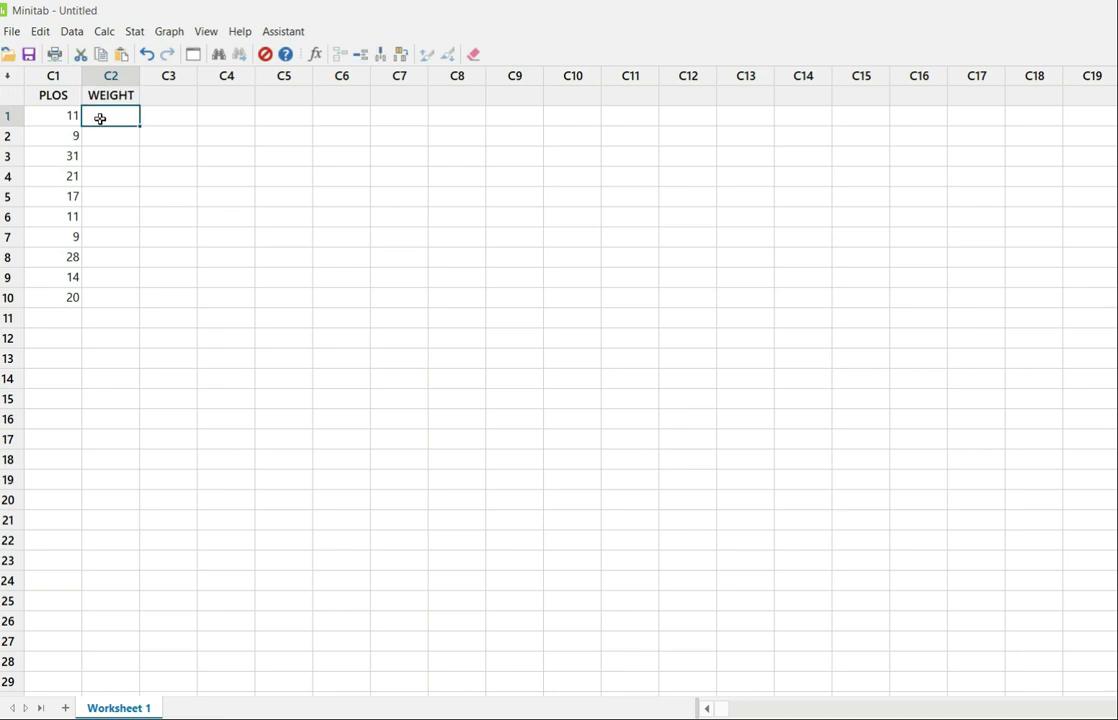
pyautogui.write('12')
pyautogui.press('Return')
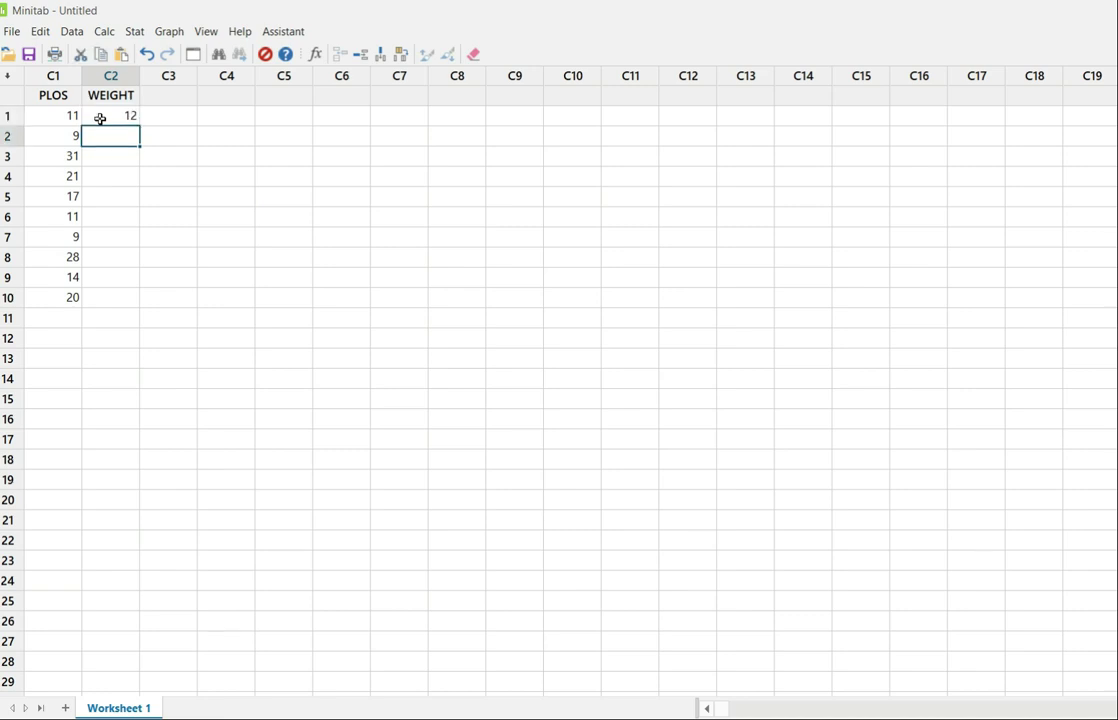
pyautogui.write('90')
pyautogui.press('Return')
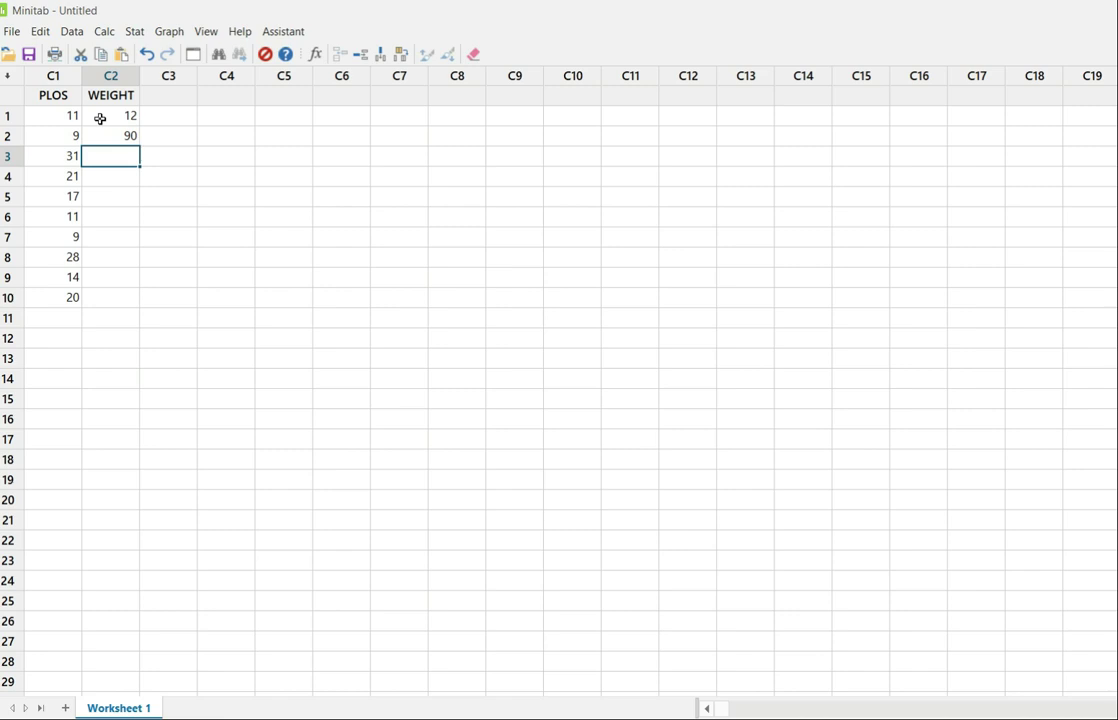
pyautogui.write('21')
pyautogui.press('Return')
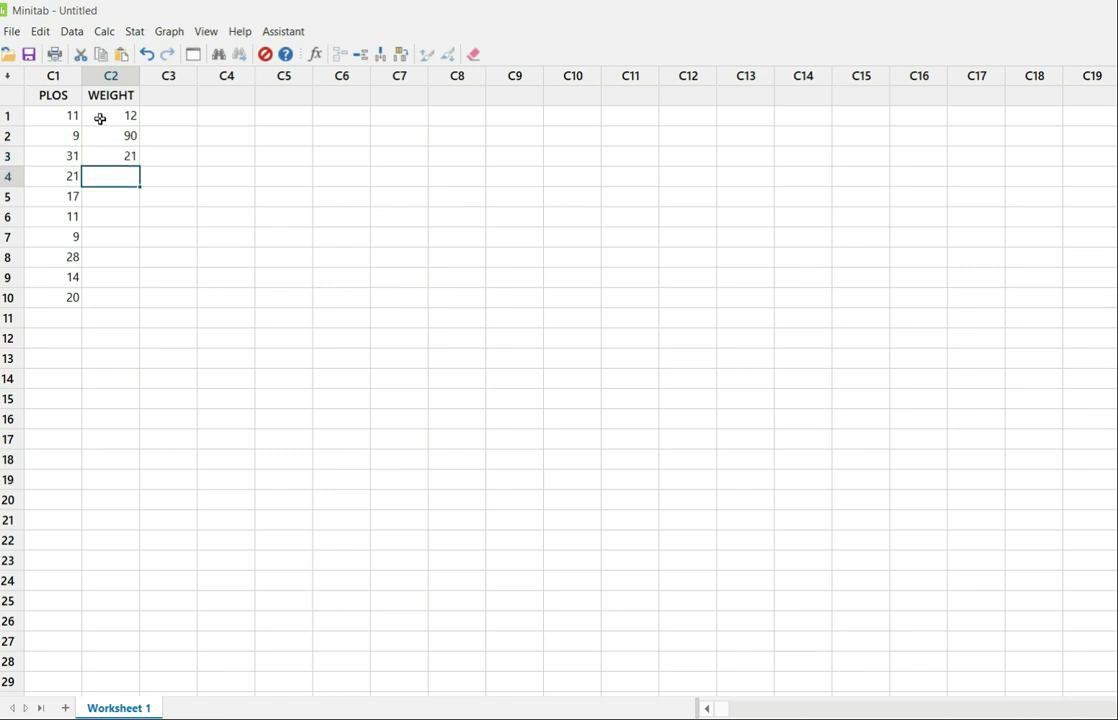
pyautogui.write('14')
pyautogui.press('Return')
pyautogui.write('3')
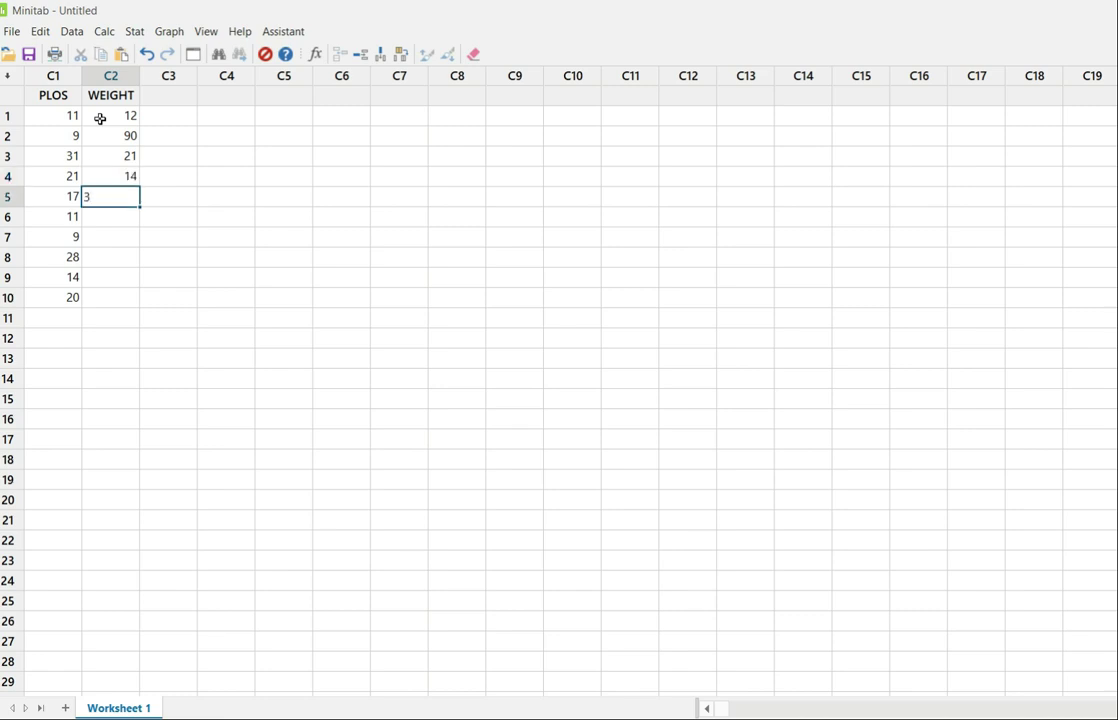
pyautogui.write('0')
pyautogui.press('Return')
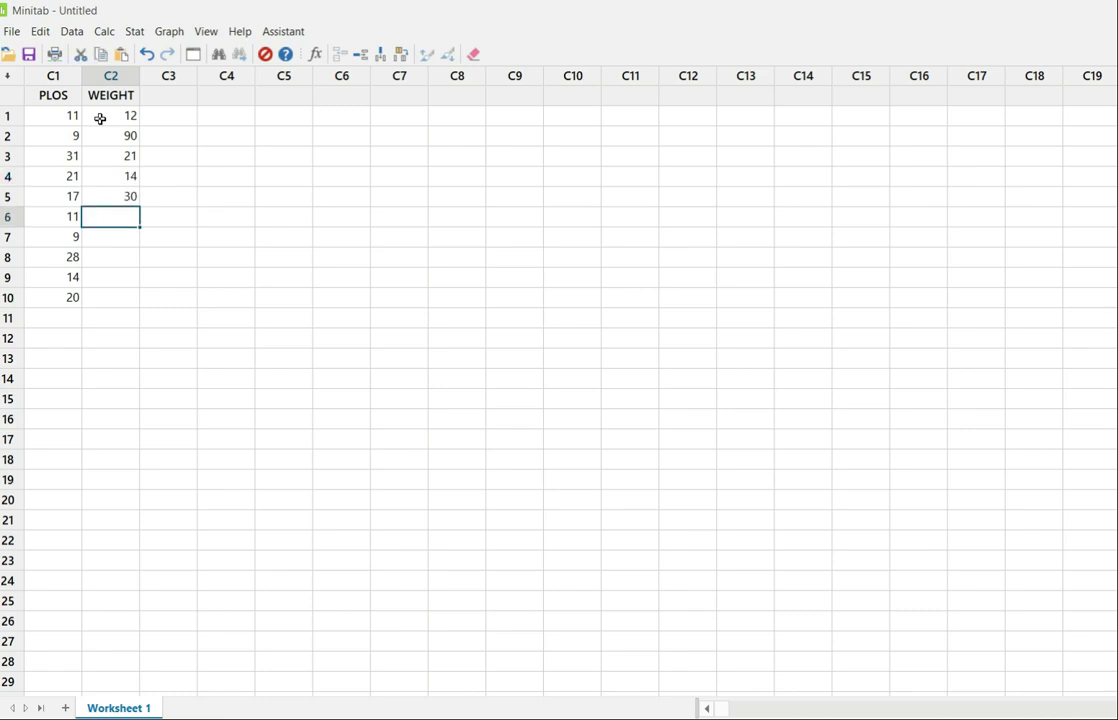
# Enter the WEIGHT values 11, 16, 9, 10 and 11 in rows 6 to 10.
pyautogui.write('11')
pyautogui.press('Return')
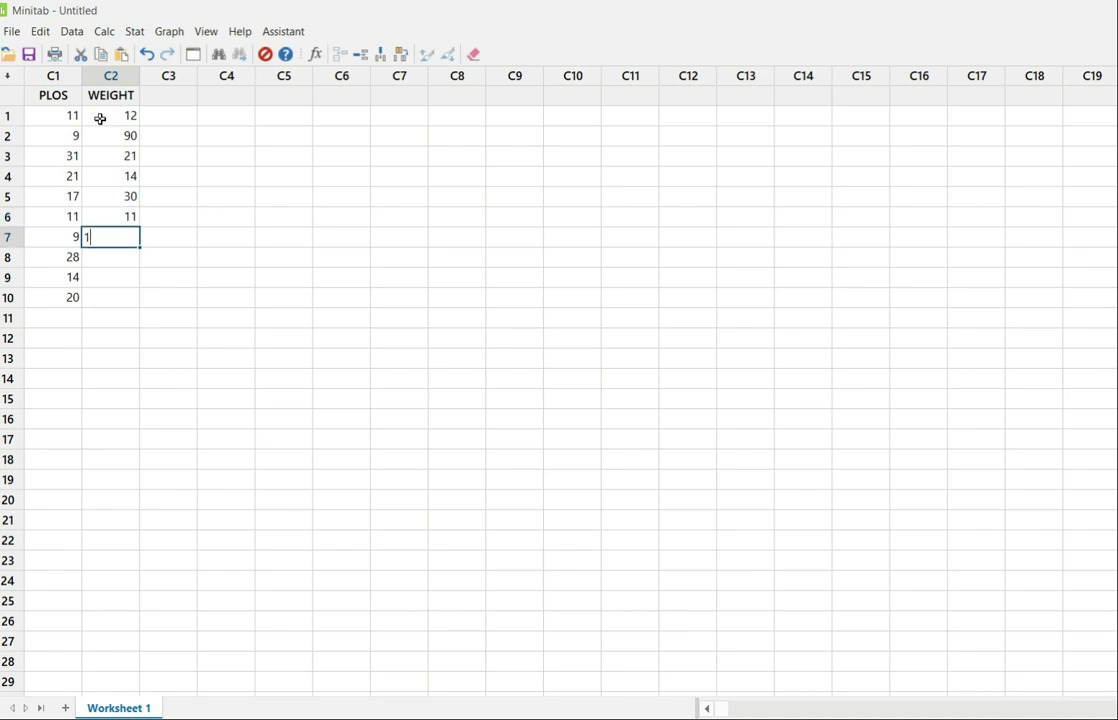
pyautogui.write('16')
pyautogui.press('Return')
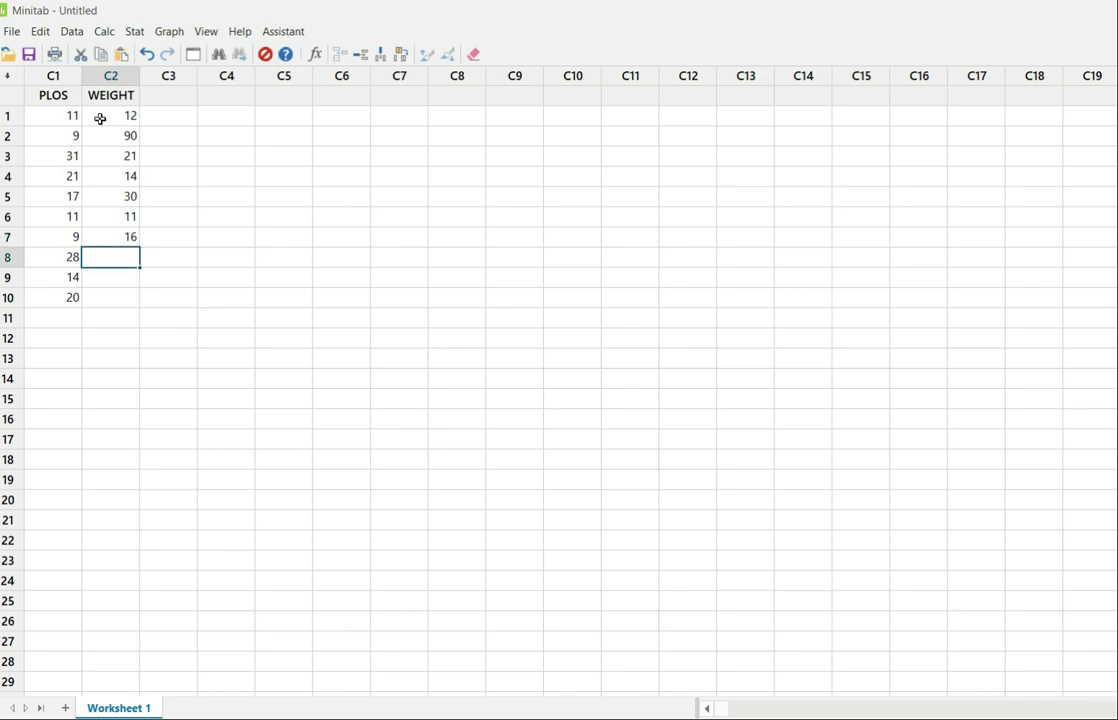
pyautogui.write('9')
pyautogui.press('Return')
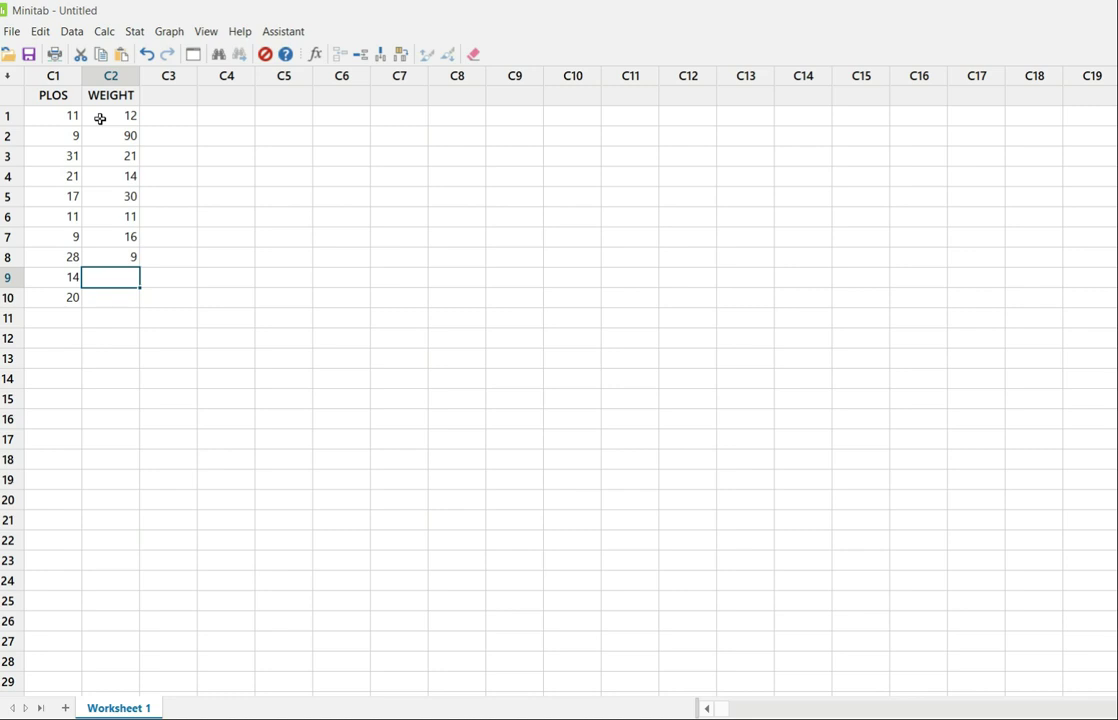
pyautogui.write('10')
pyautogui.press('Return')
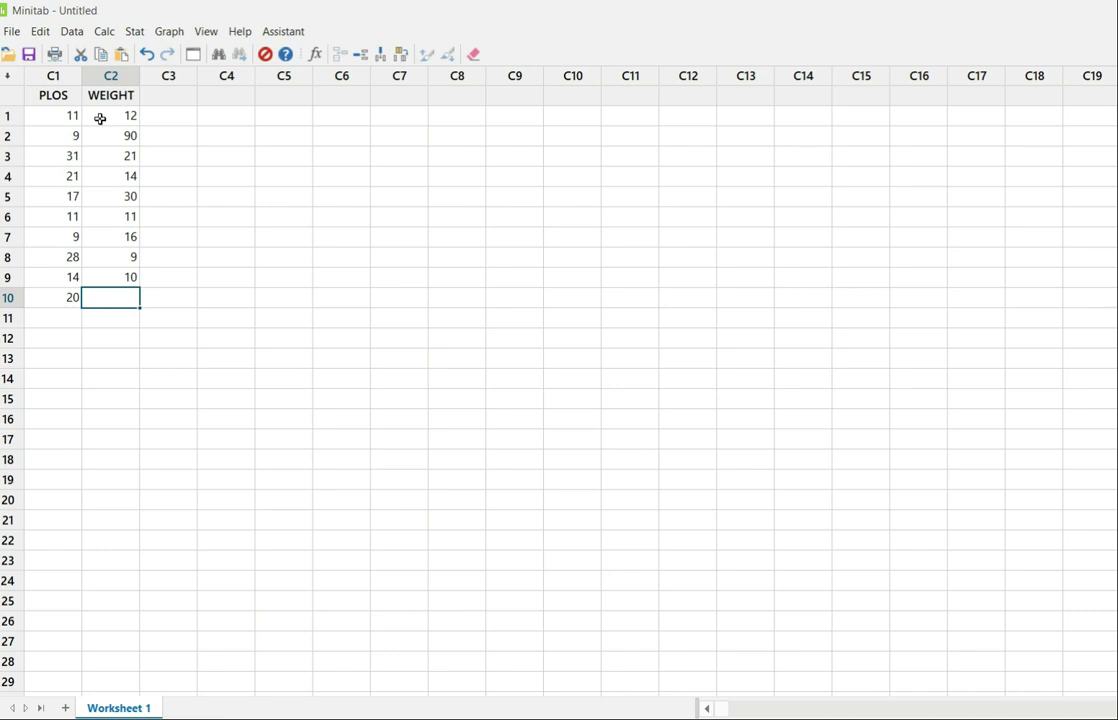
pyautogui.write('11')
pyautogui.press('Return')
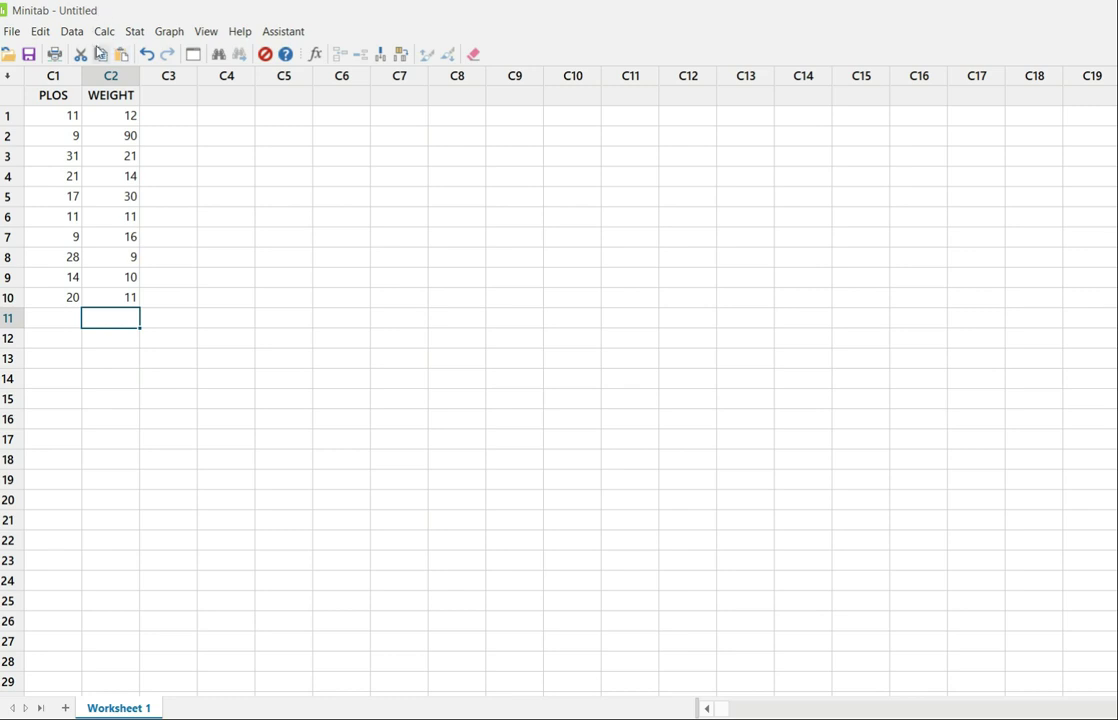
# Run a Normality Test on the WEIGHT column instead of PLOS, keeping the Anderson-Darling test.
pyautogui.click(135, 33)
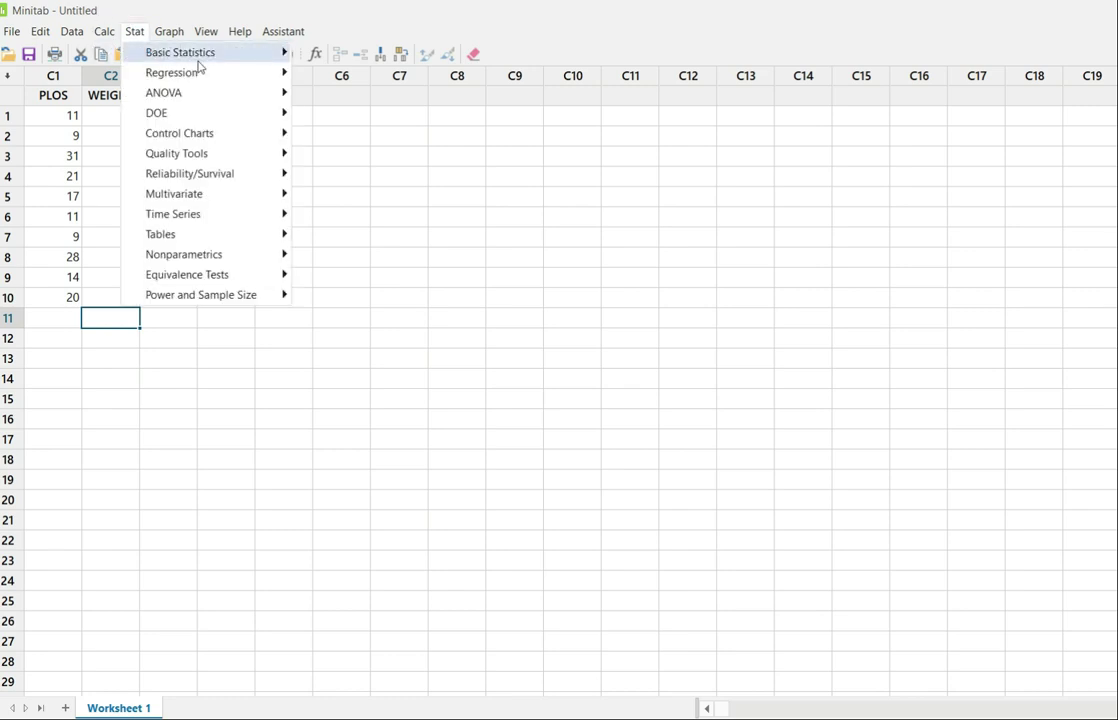
pyautogui.moveTo(247, 54)
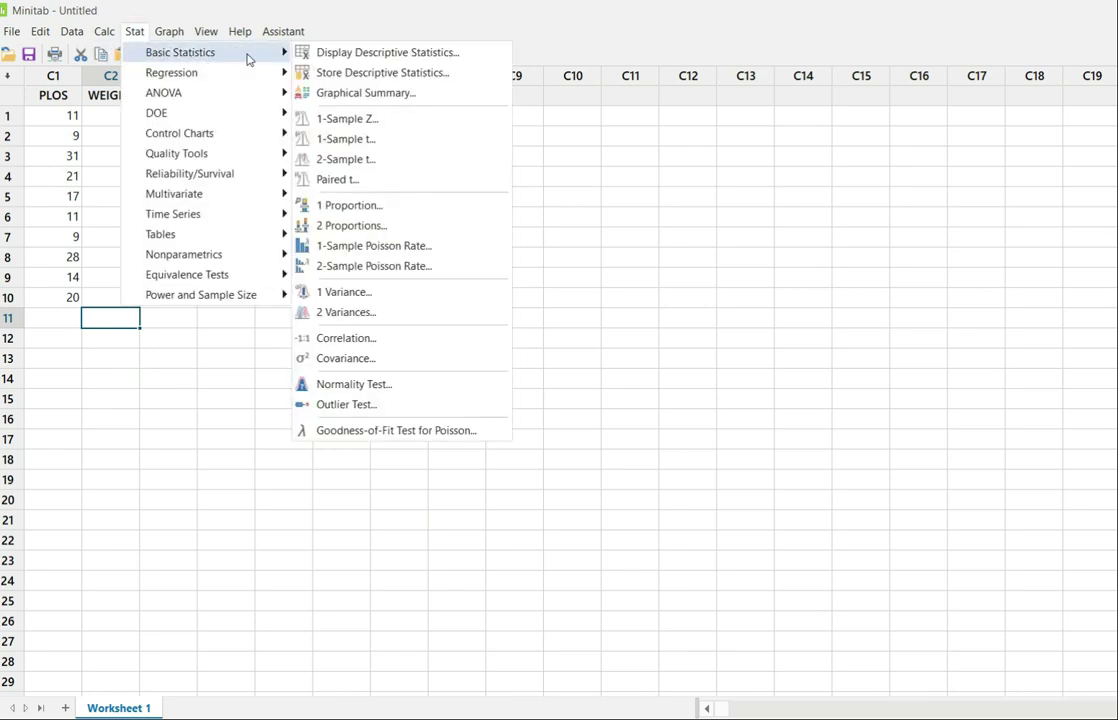
pyautogui.click(350, 387)
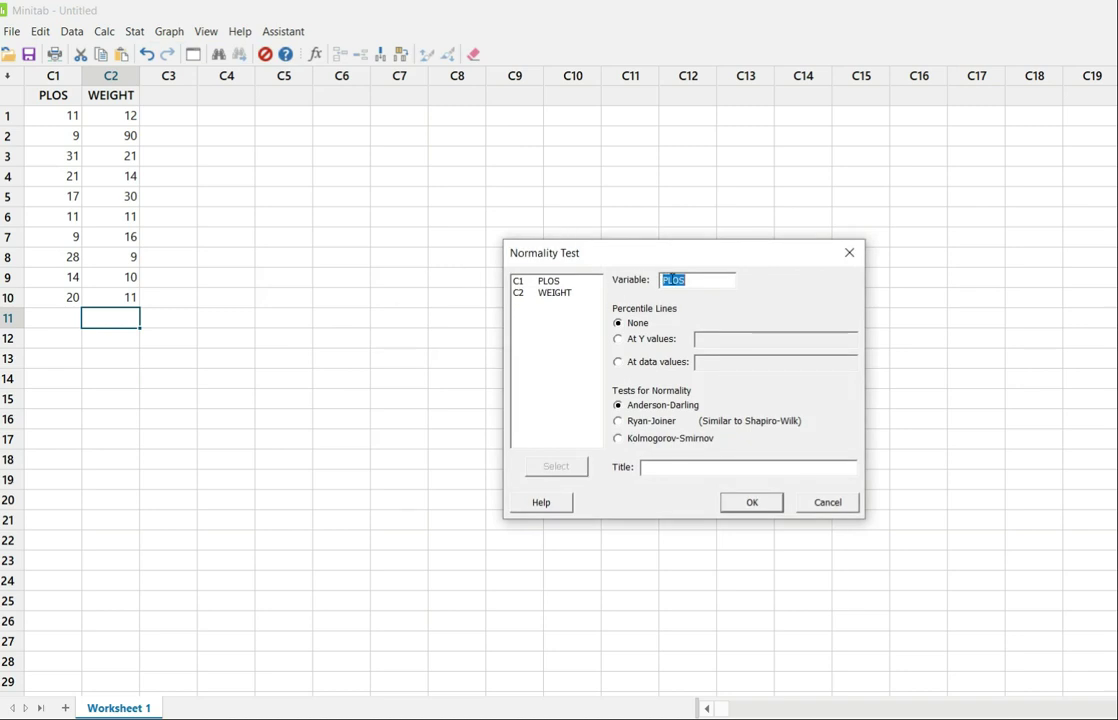
pyautogui.press('BackSpace')
pyautogui.click(560, 296)
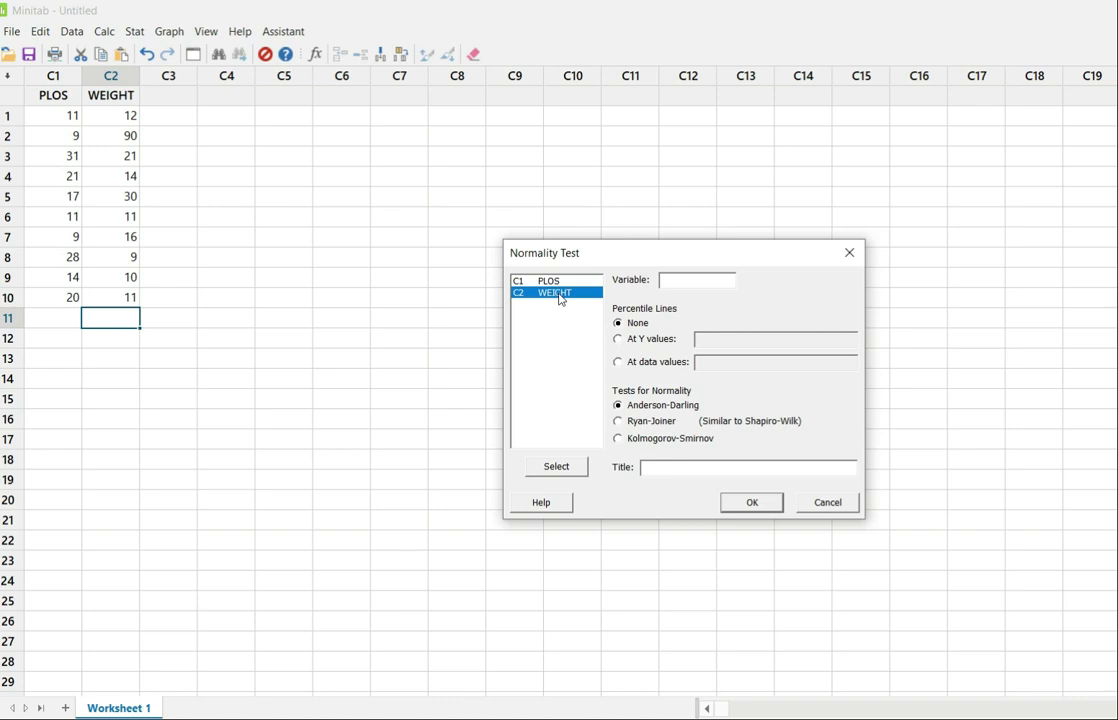
pyautogui.click(567, 470)
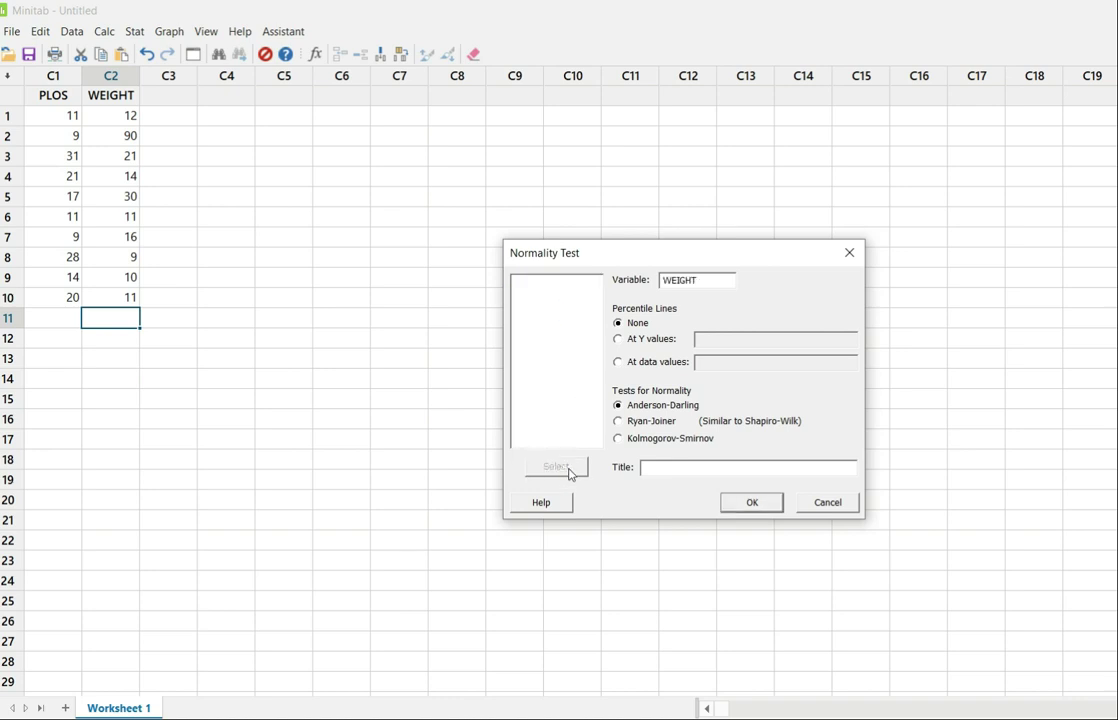
pyautogui.click(751, 505)
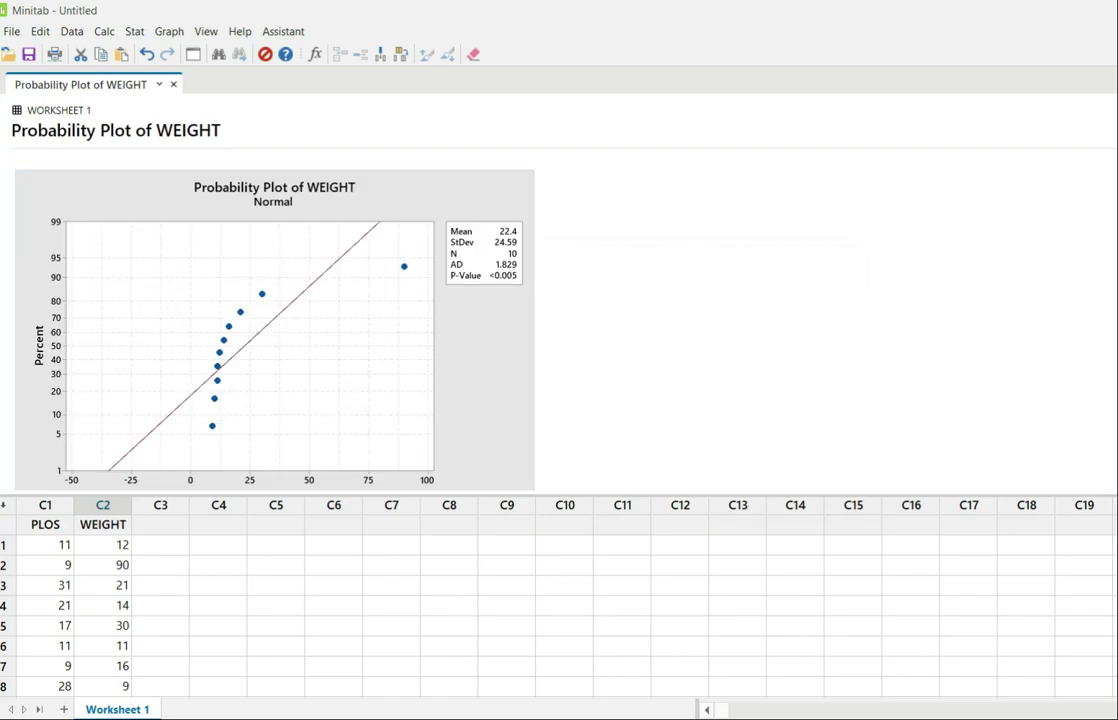
# Examine the WEIGHT probability plot in the enlarged output pane, then switch back to the worksheet.
pyautogui.click(1108, 716)
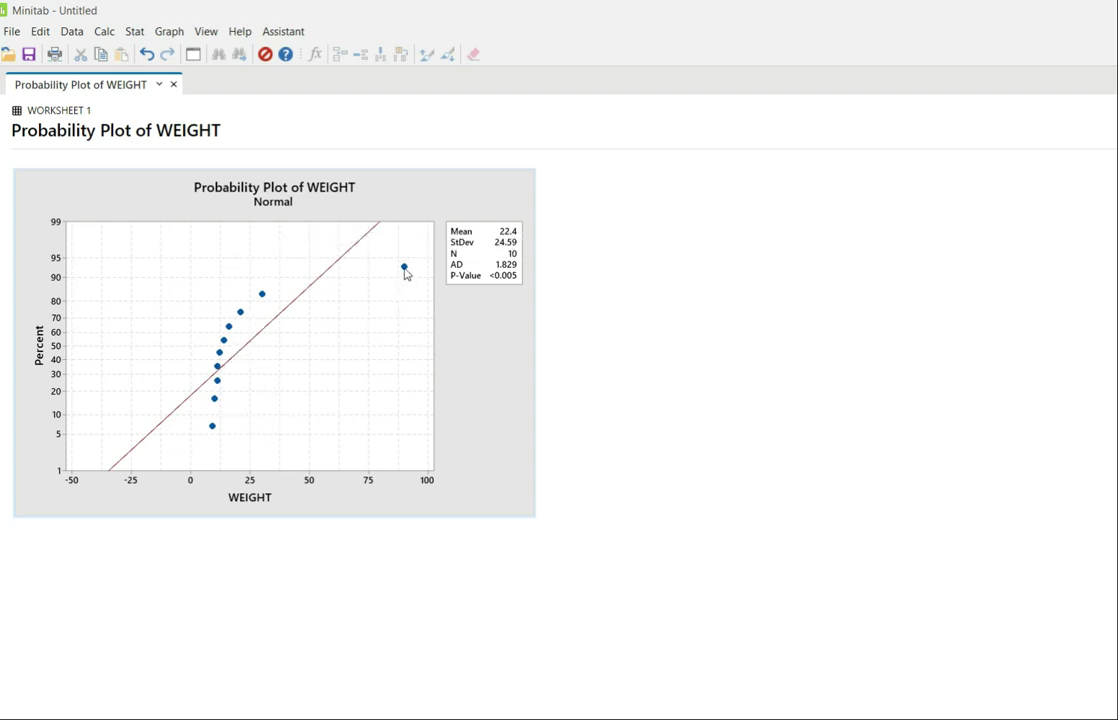
pyautogui.moveTo(212, 428)
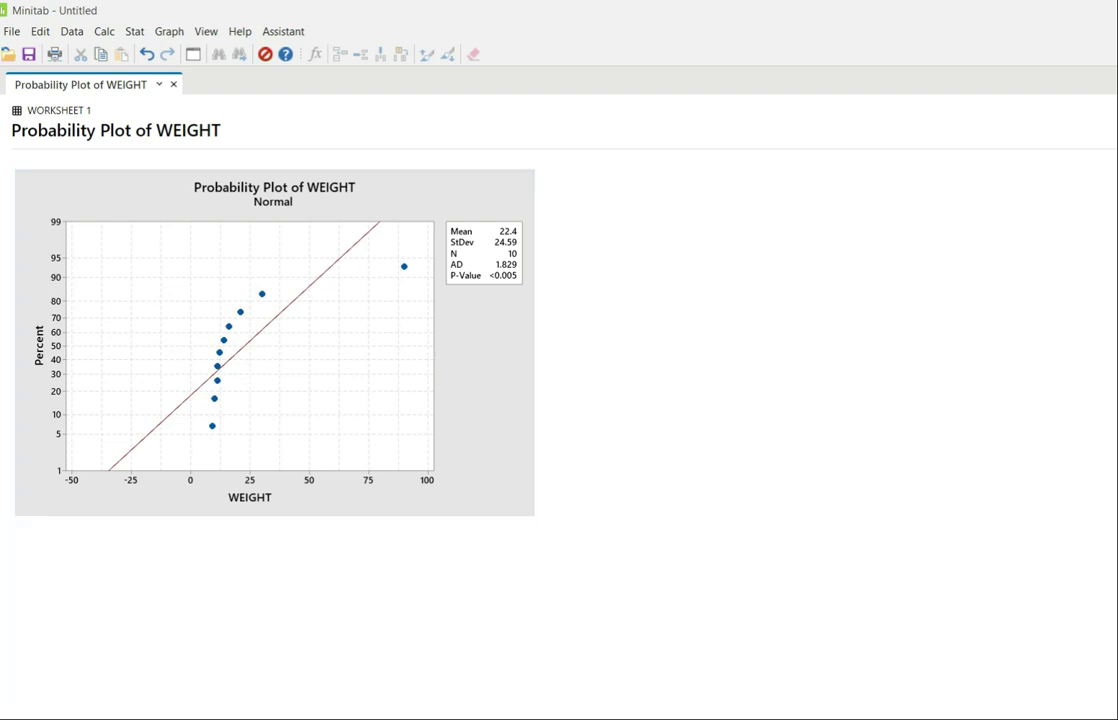
pyautogui.hotkey('ctrl', 'd')
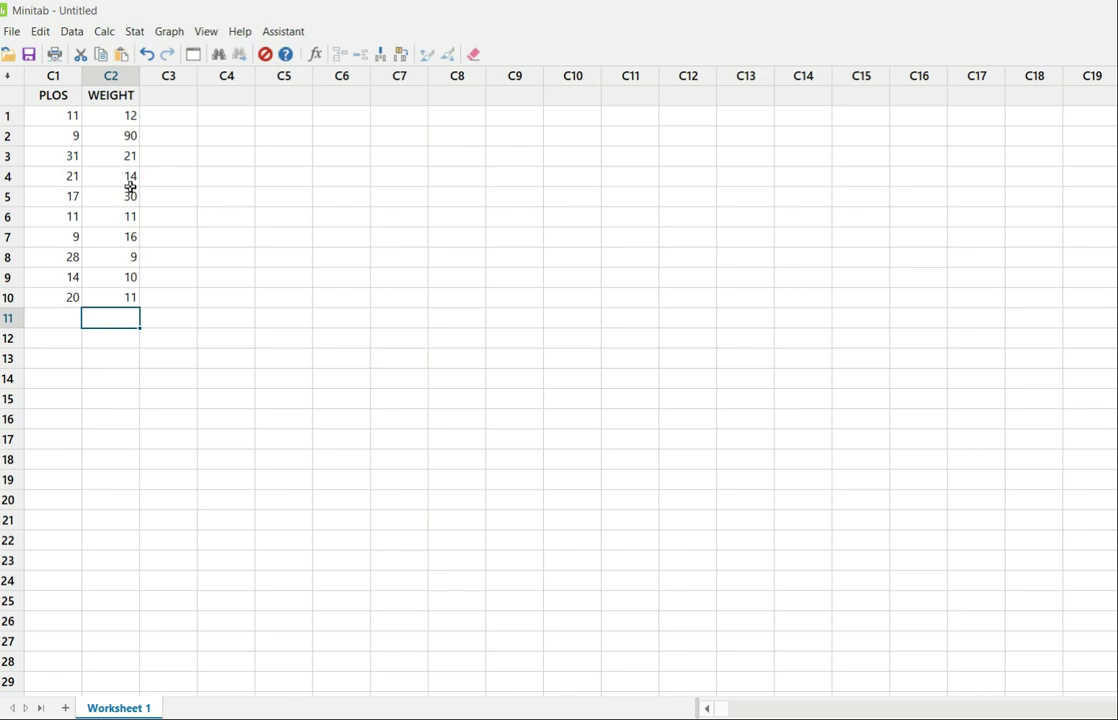
# Open Display Descriptive Statistics, replace PLOS with WEIGHT as the variable, and open its statistics options.
pyautogui.click(134, 32)
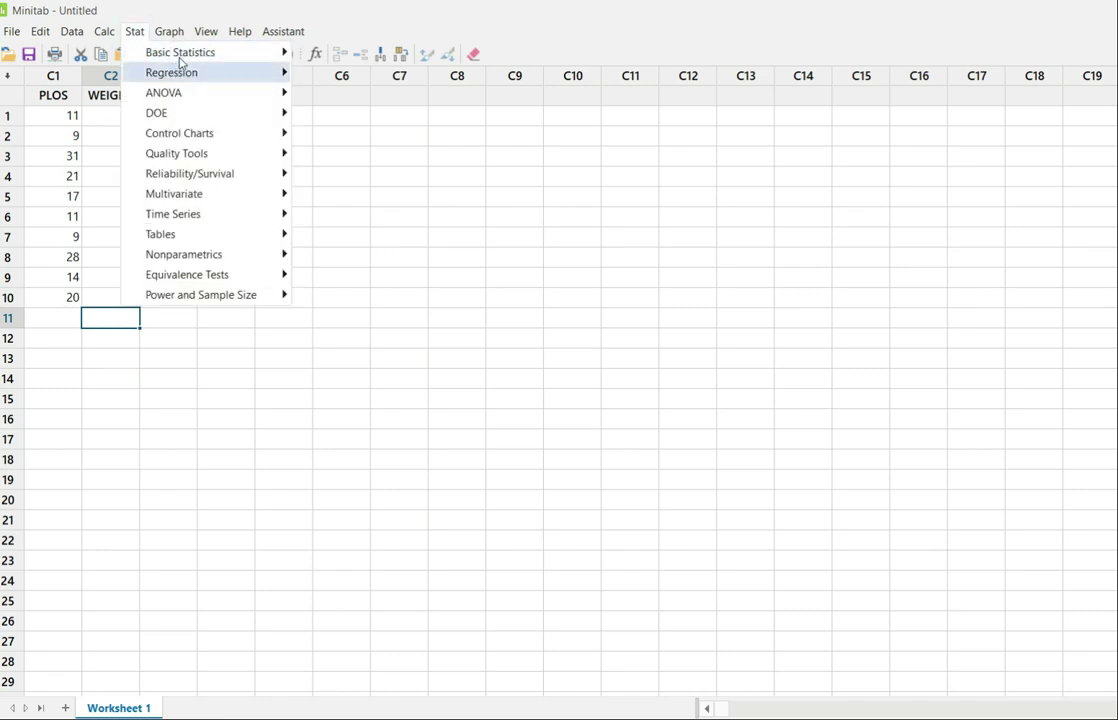
pyautogui.moveTo(212, 55)
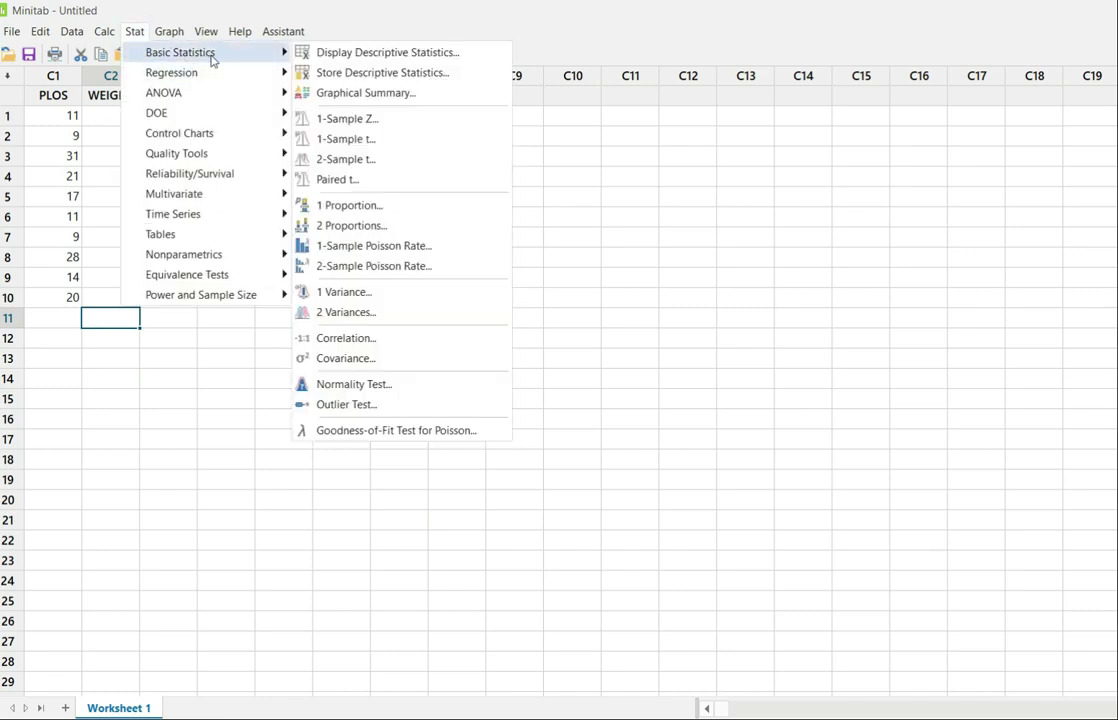
pyautogui.click(338, 59)
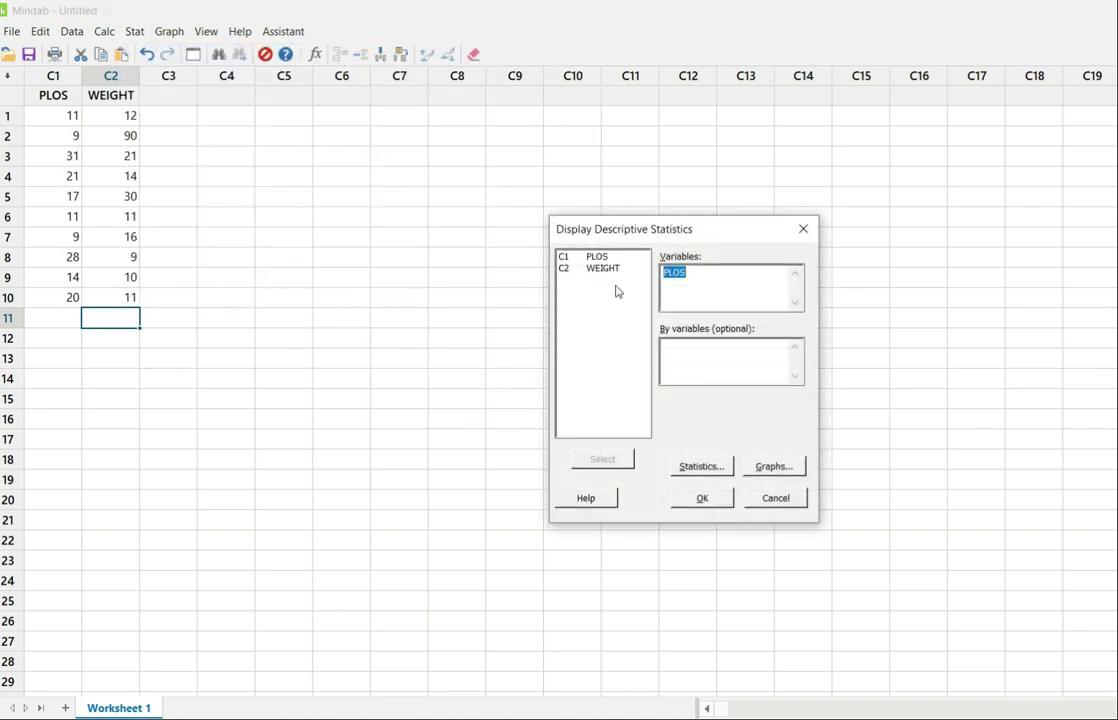
pyautogui.press('Delete')
pyautogui.click(603, 270)
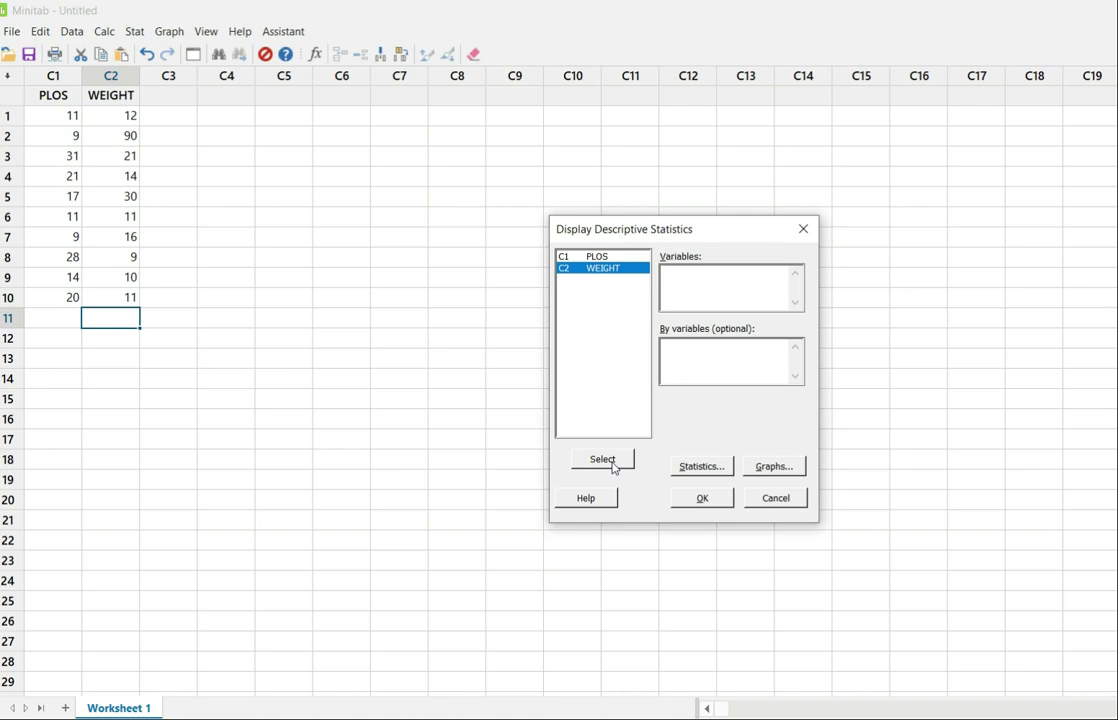
pyautogui.click(612, 463)
pyautogui.click(704, 470)
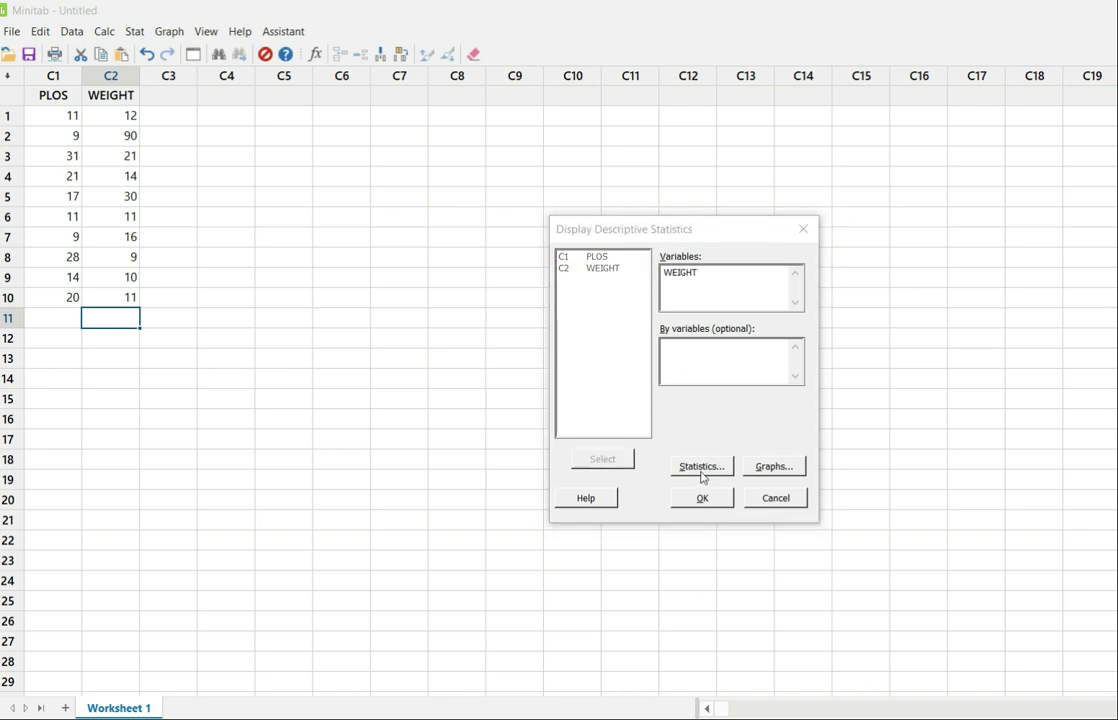
# Report only Median and Interquartile range, then display the descriptive statistics for WEIGHT.
pyautogui.click(546, 281)
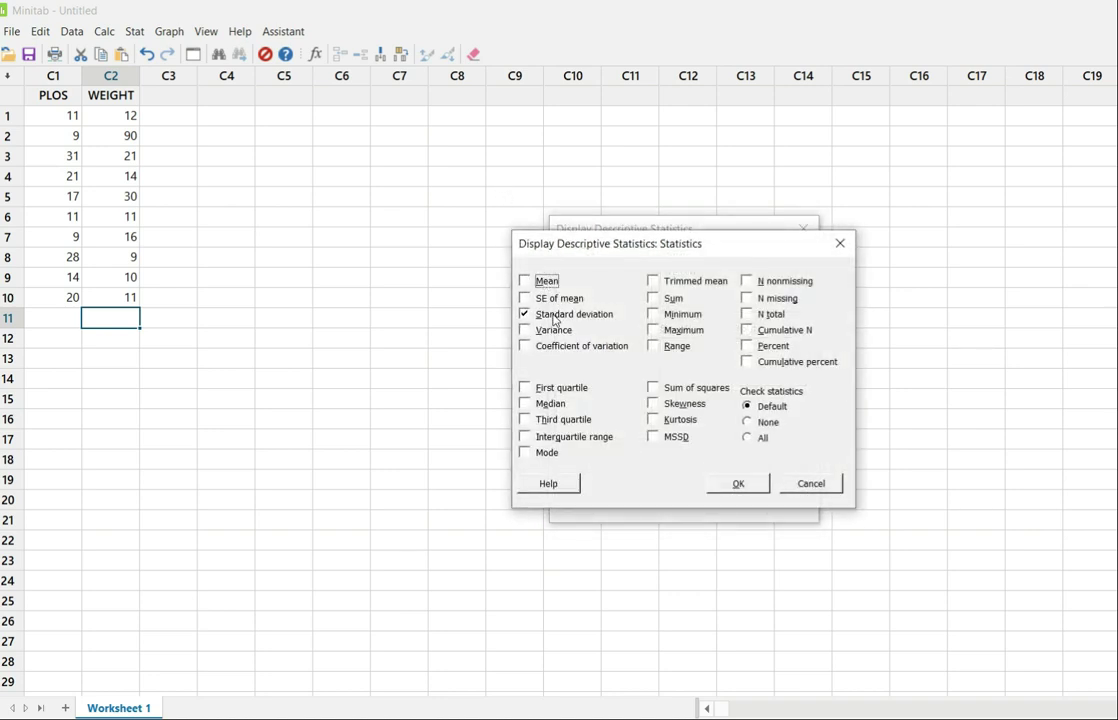
pyautogui.click(556, 314)
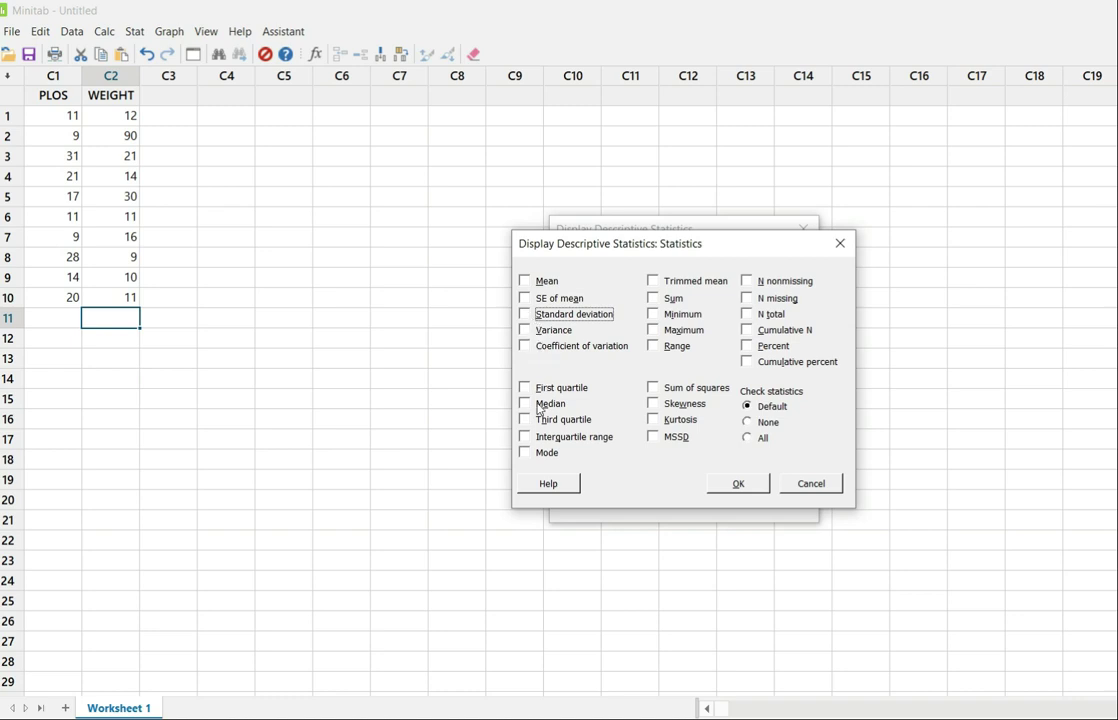
pyautogui.click(524, 405)
pyautogui.click(530, 438)
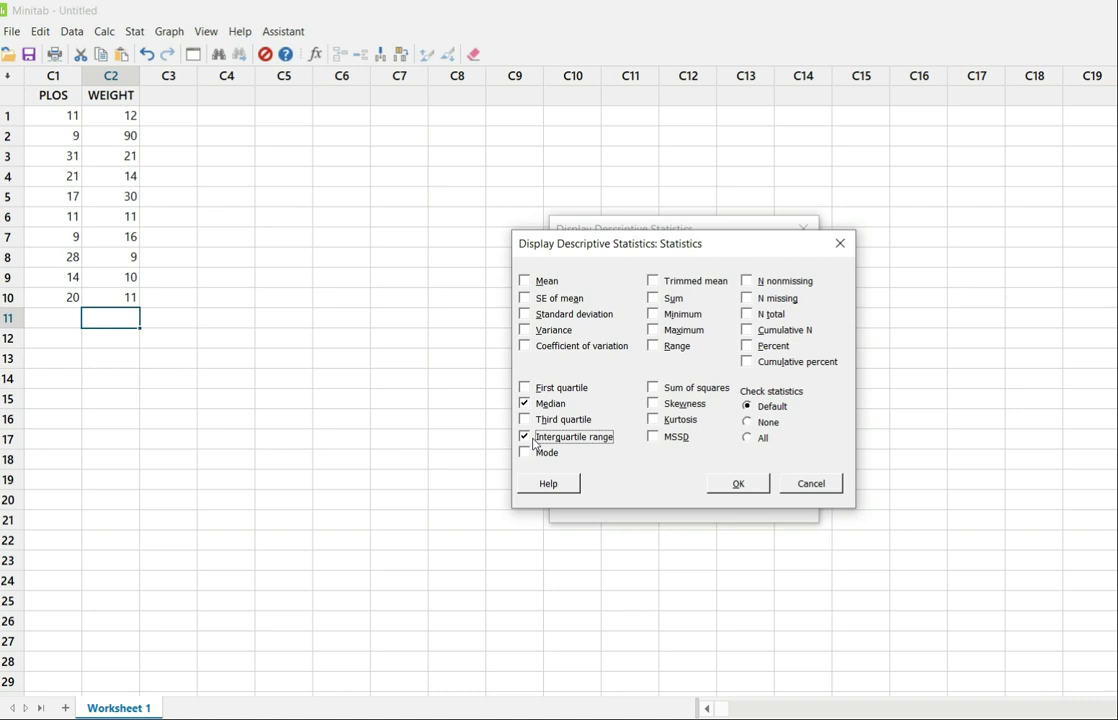
pyautogui.click(738, 484)
pyautogui.click(716, 502)
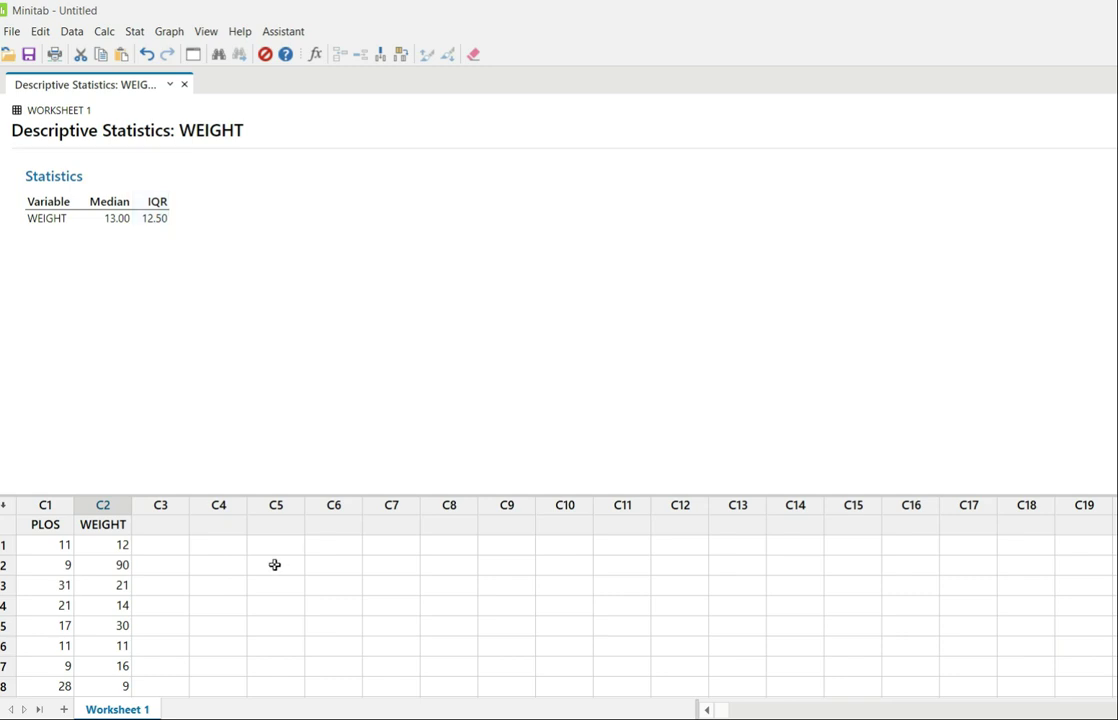
pyautogui.scroll(-2, 275, 564)
pyautogui.click(125, 626)
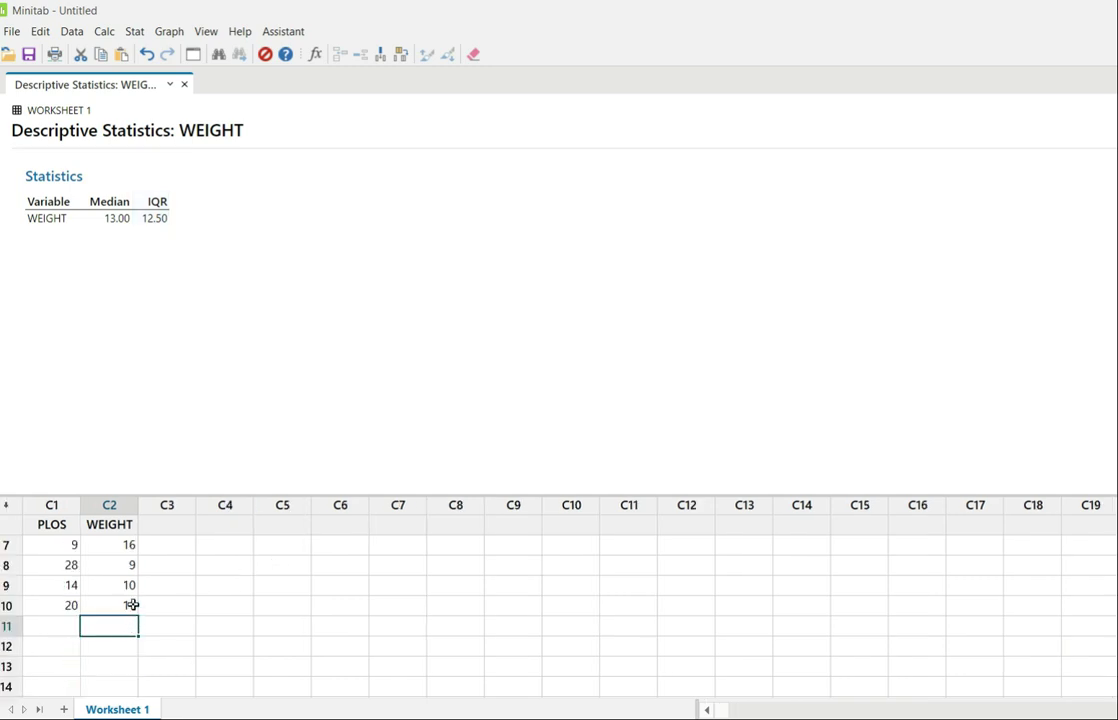